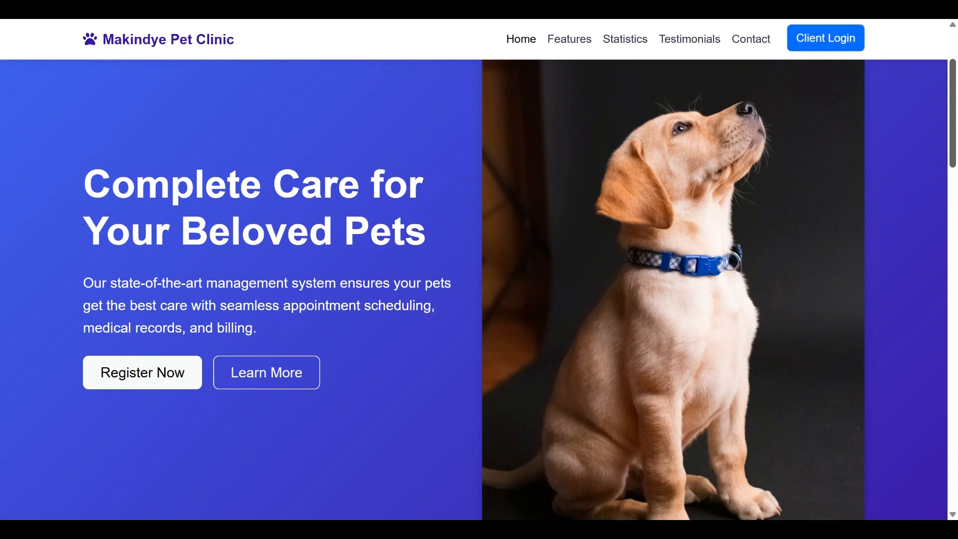
# - Scroll through the Makindye Pet Clinic home page and back to the top
pyautogui.moveTo(954, 113)
pyautogui.mouseDown()
pyautogui.moveTo(954, 85)
pyautogui.moveTo(953, 120)
pyautogui.mouseUp()
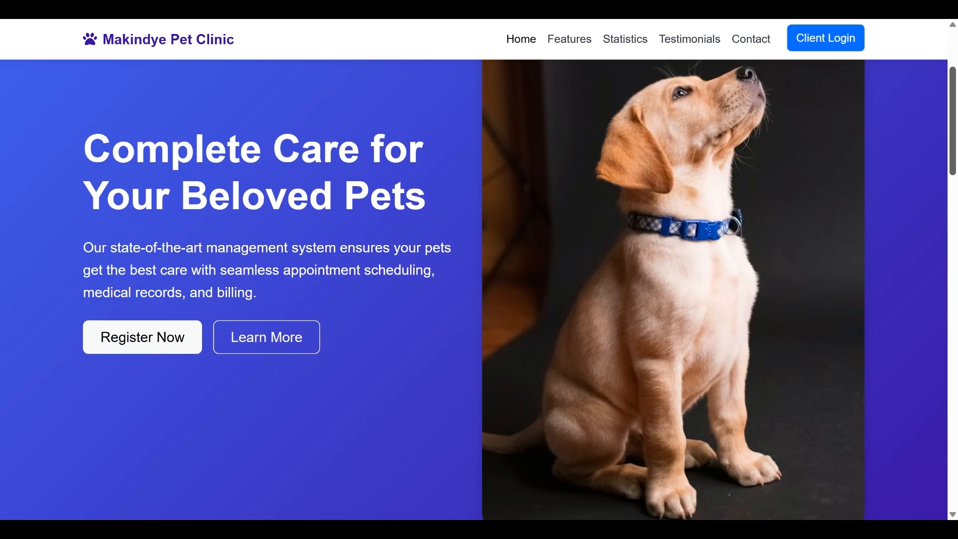
pyautogui.moveTo(954, 120); pyautogui.dragTo(954, 132)
pyautogui.moveTo(954, 166); pyautogui.dragTo(953, 252)
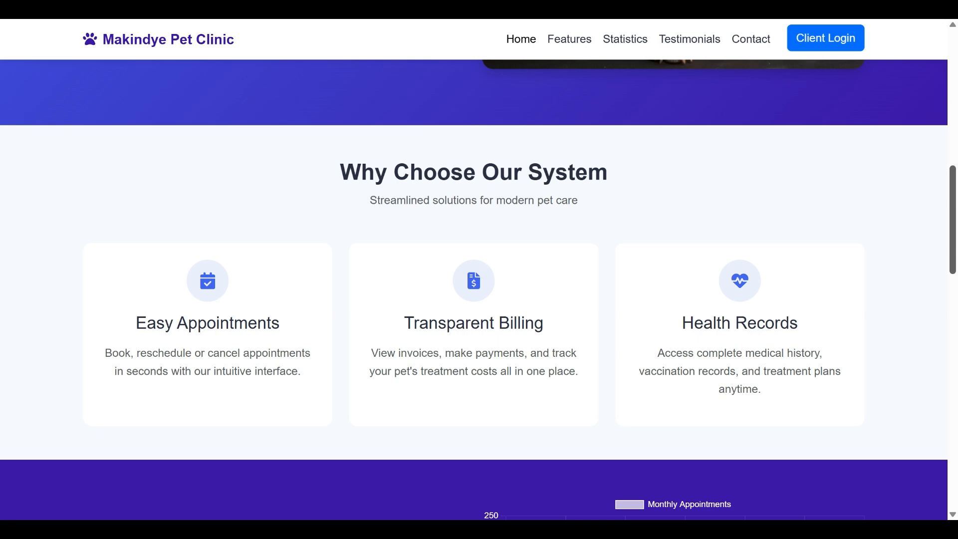
pyautogui.moveTo(954, 252); pyautogui.dragTo(955, 330)
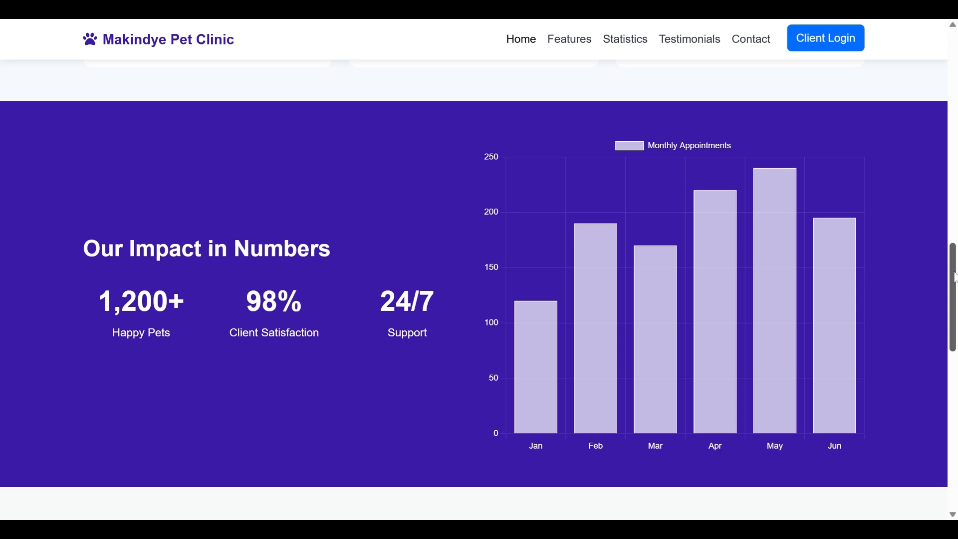
pyautogui.scroll(-2, 954, 277)
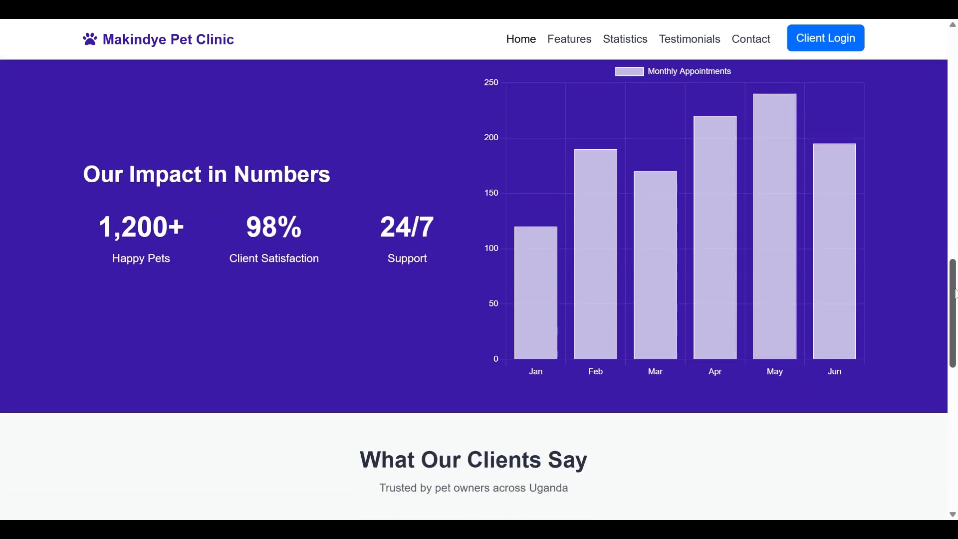
pyautogui.moveTo(662, 226)
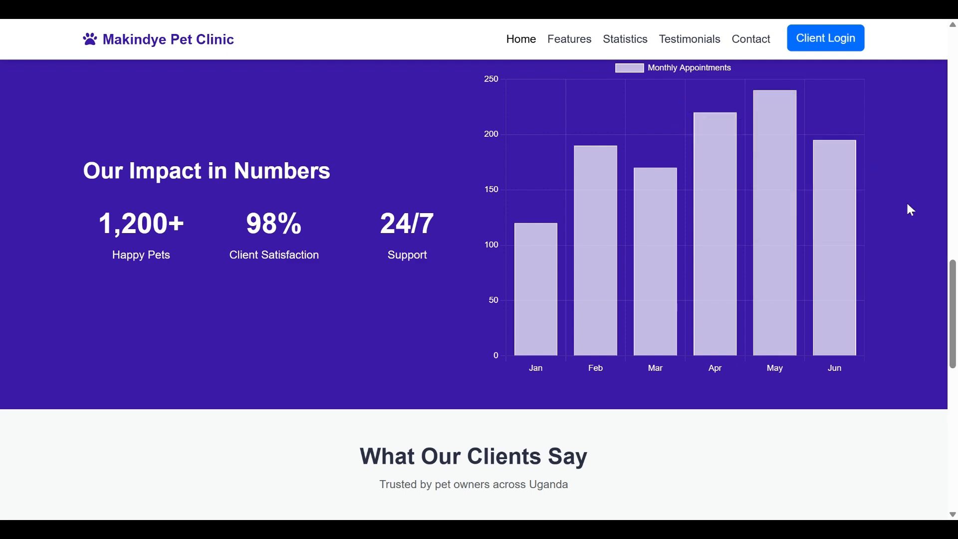
pyautogui.scroll(-6, 953, 267)
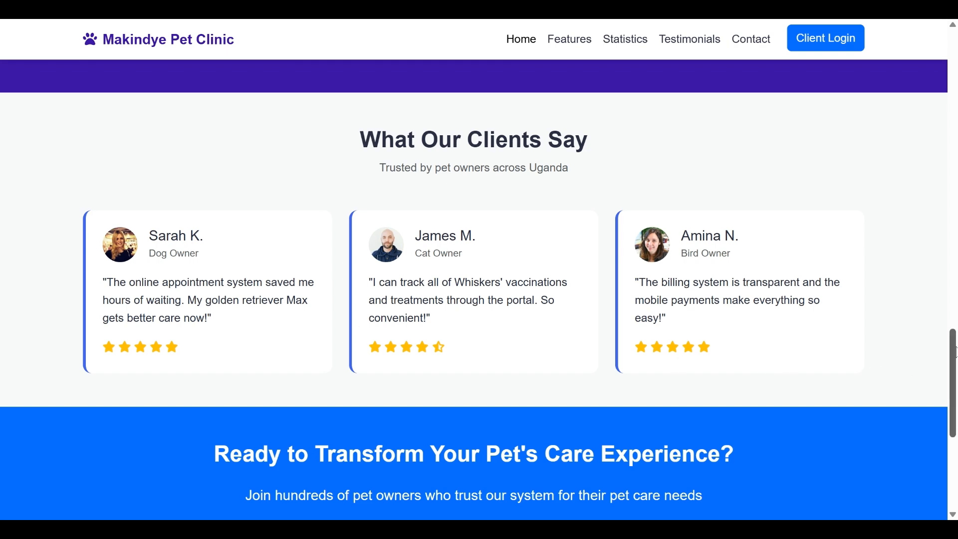
pyautogui.moveTo(953, 361); pyautogui.dragTo(952, 432)
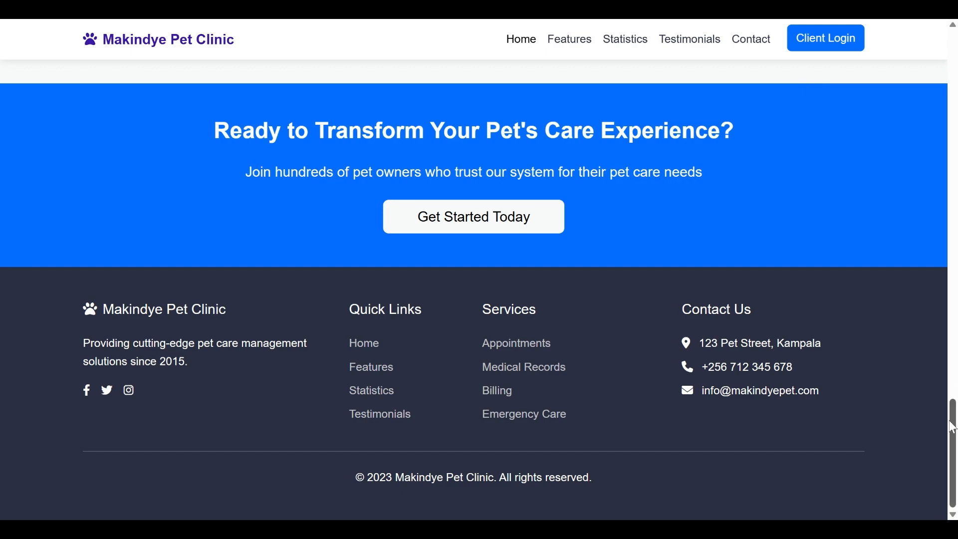
pyautogui.moveTo(952, 429); pyautogui.dragTo(951, 85)
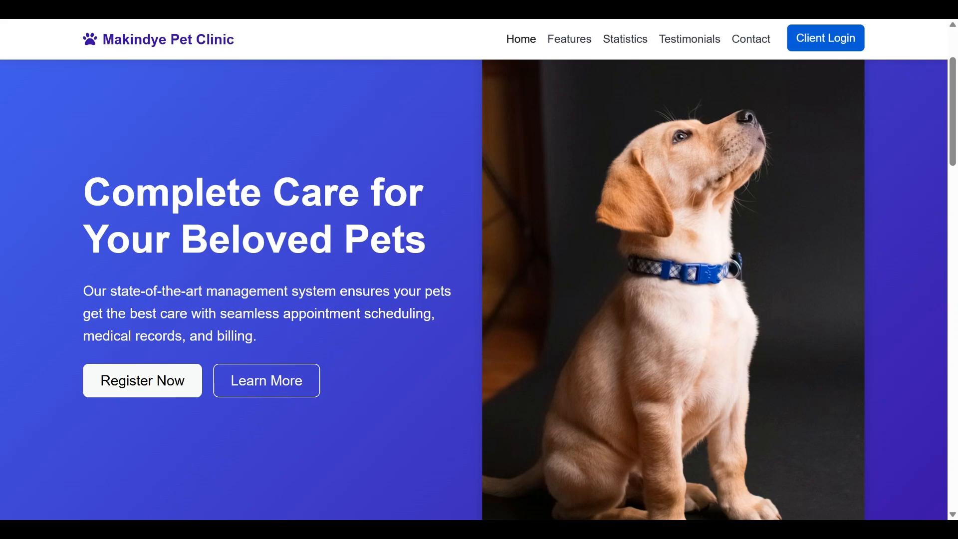
# - Go to the login page and set 'Login as' to Admin
pyautogui.click(802, 41)
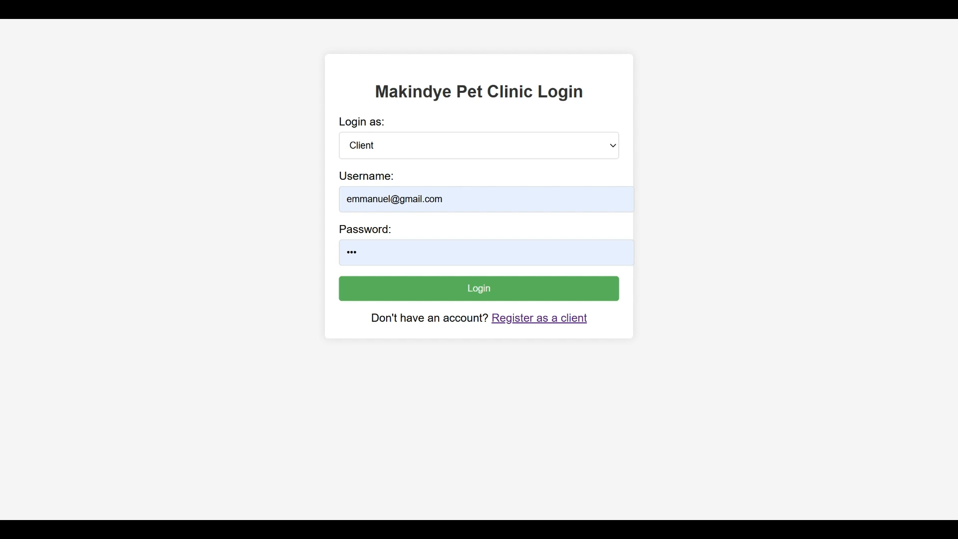
pyautogui.click(441, 158)
pyautogui.click(428, 183)
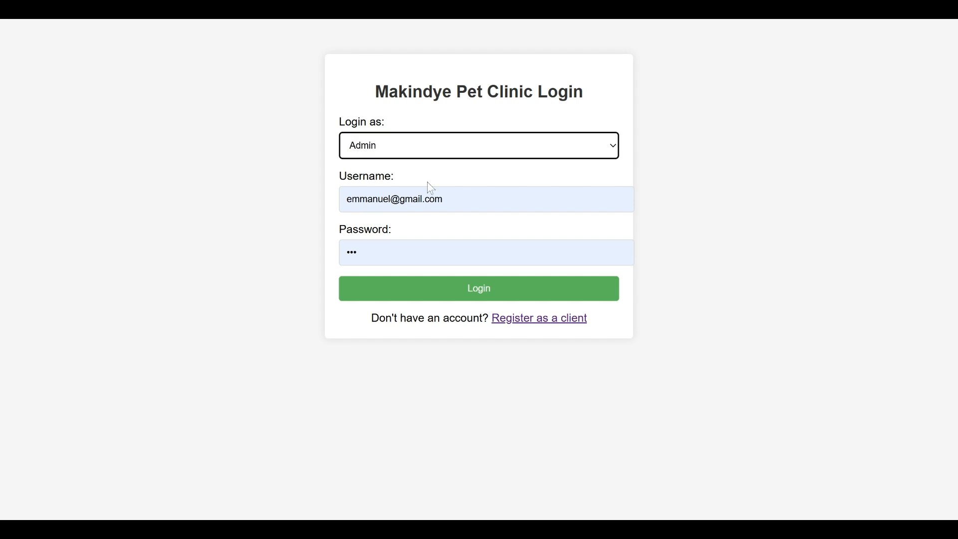
# - Replace the username with admin and enter the admin password
pyautogui.moveTo(442, 199); pyautogui.dragTo(310, 208)
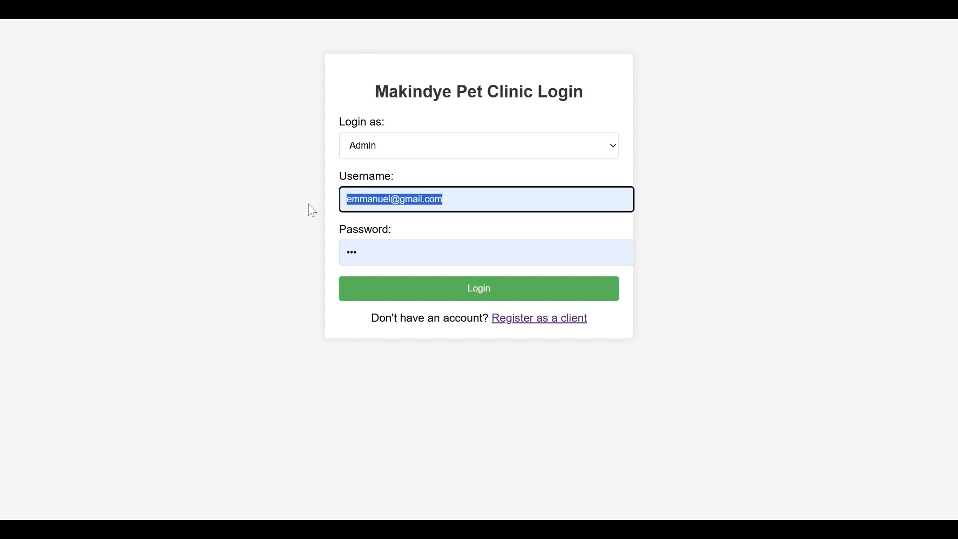
pyautogui.press('BackSpace')
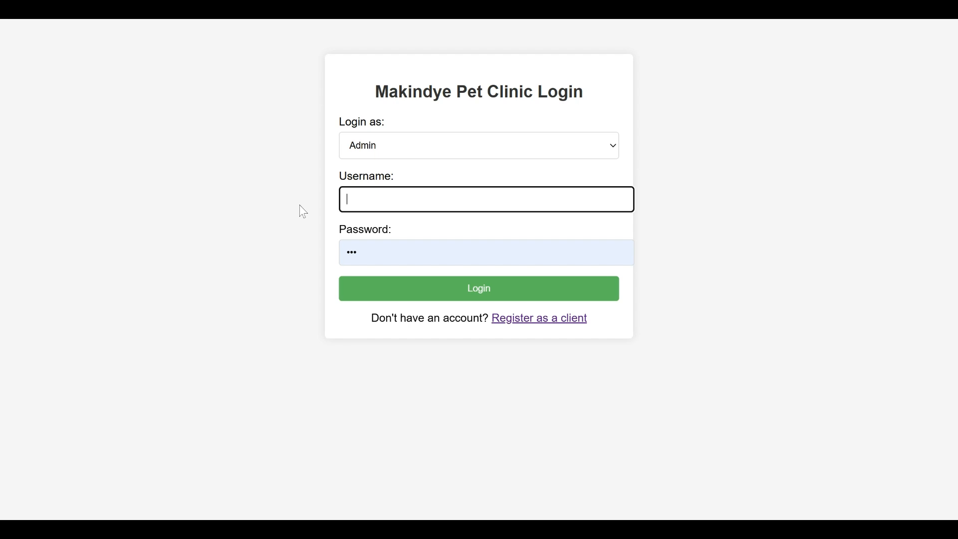
pyautogui.write('admin')
pyautogui.press('Tab')
pyautogui.press('BackSpace')
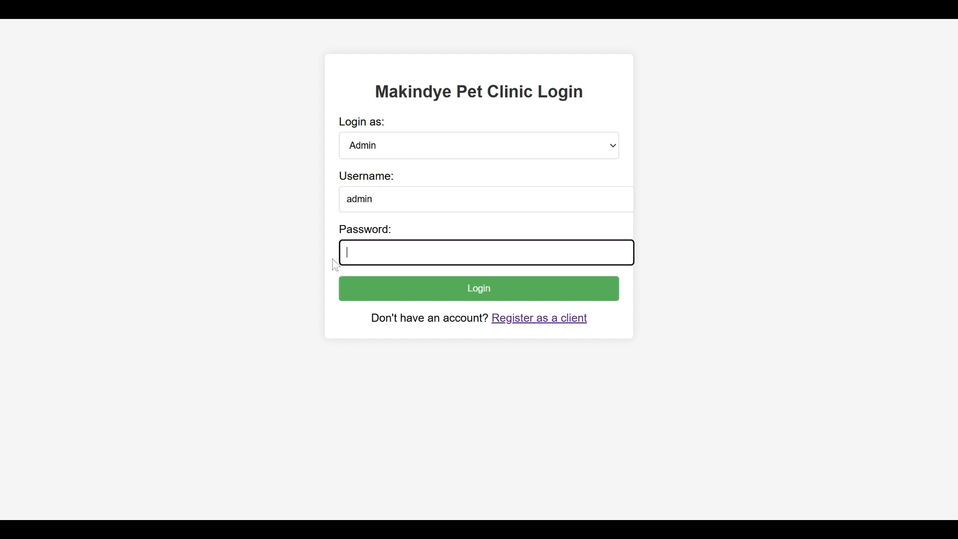
pyautogui.write('admin')
pyautogui.press('BackSpace')
pyautogui.press('BackSpace')
pyautogui.press('BackSpace')
pyautogui.press('BackSpace')
pyautogui.write('1234567890123456')
# - Log in, review the Admin Dashboard overview, and open the empty Appointments schedule
pyautogui.click(480, 289)
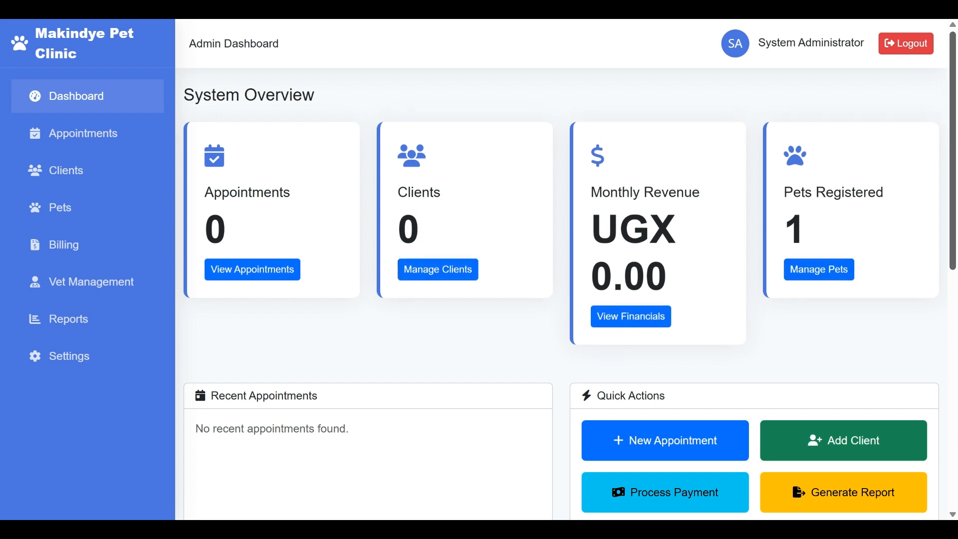
pyautogui.scroll(-5, 571, 300)
pyautogui.scroll(5, 570, 300)
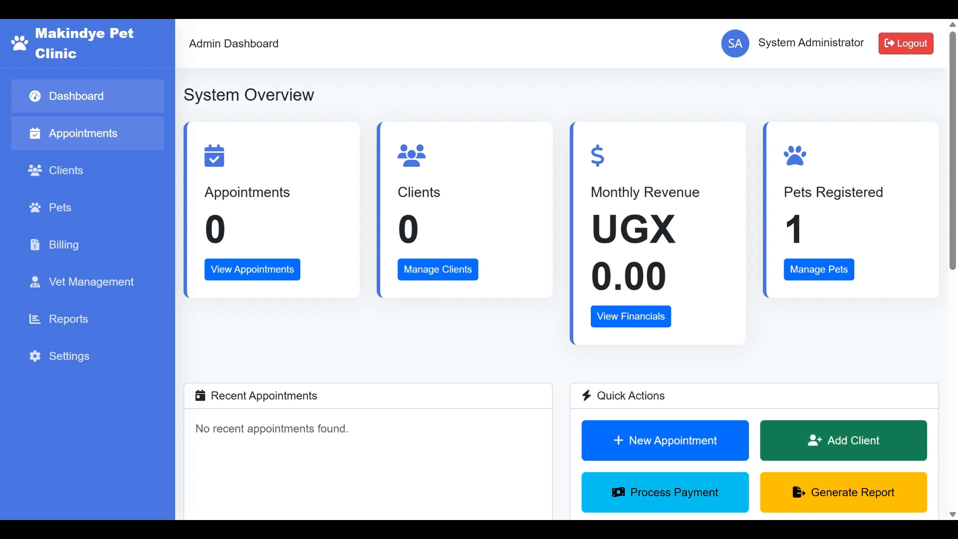
pyautogui.click(94, 144)
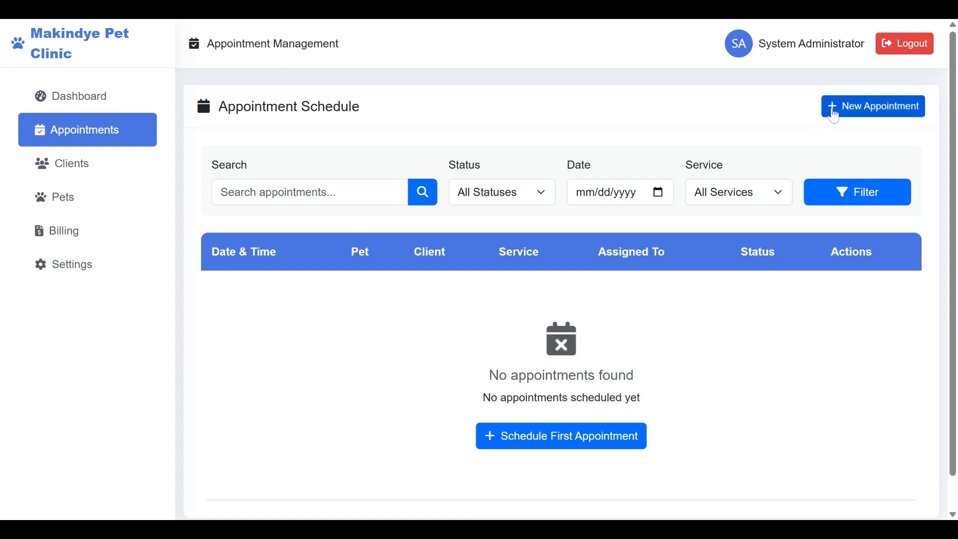
# - Start a new appointment and choose the clinic's client
pyautogui.click(834, 116)
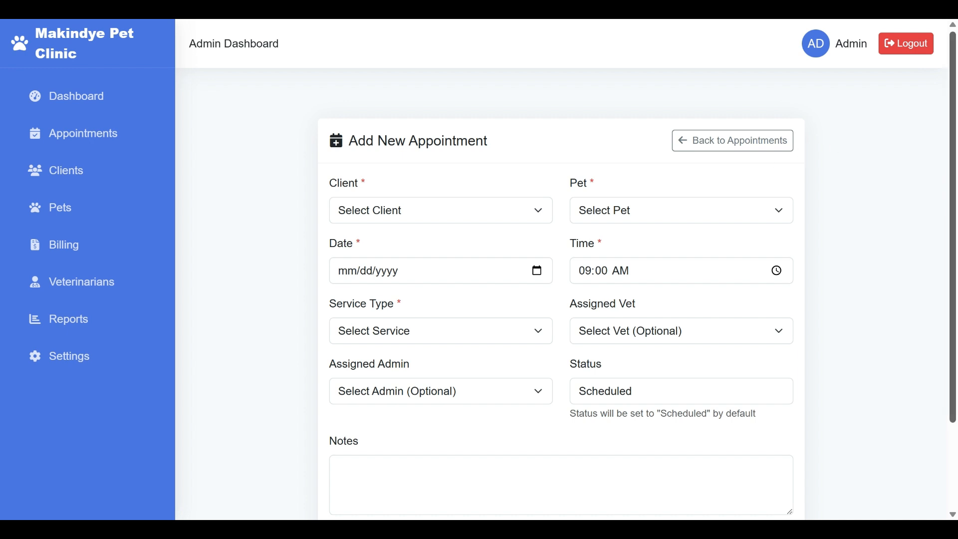
pyautogui.scroll(-3, 942, 277)
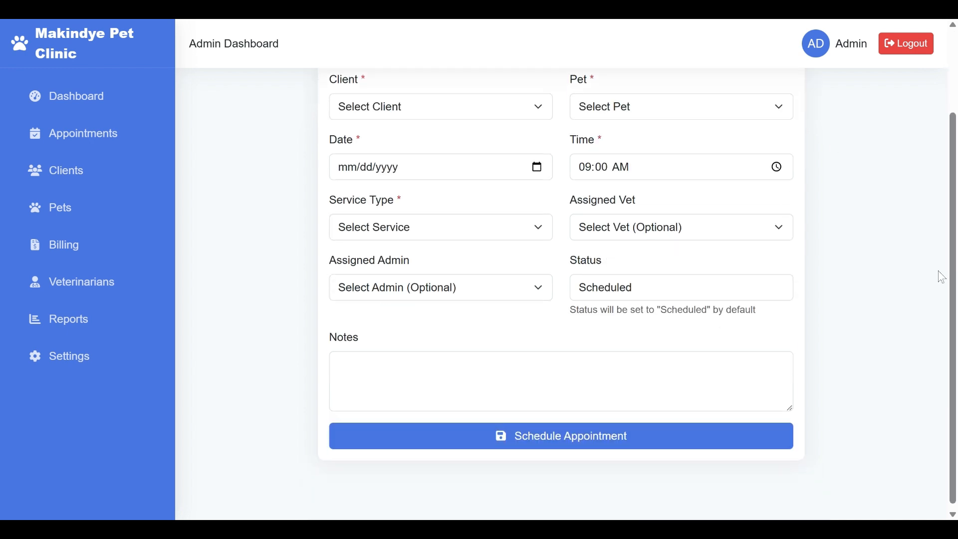
pyautogui.moveTo(943, 275); pyautogui.dragTo(946, 225)
pyautogui.click(946, 225)
pyautogui.scroll(1, 953, 213)
pyautogui.scroll(1, 954, 214)
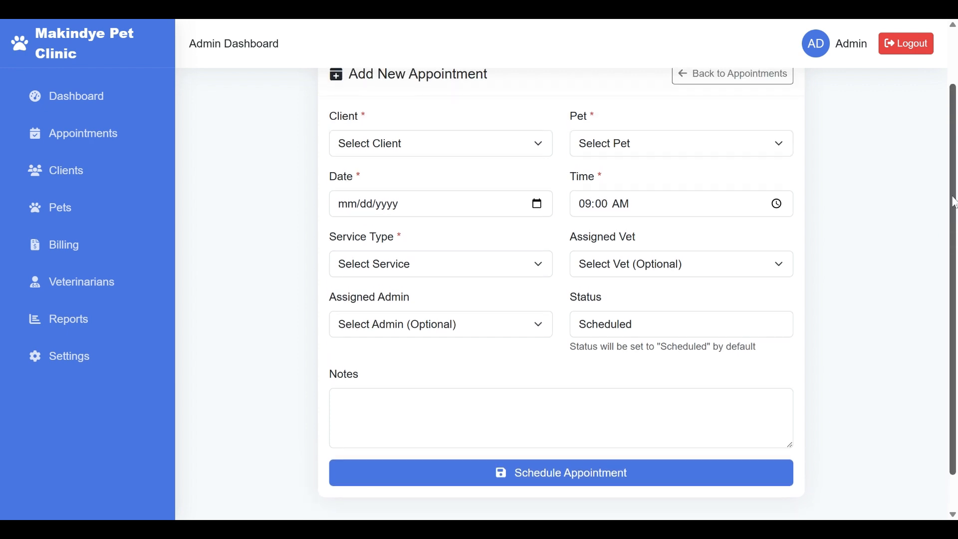
pyautogui.click(447, 150)
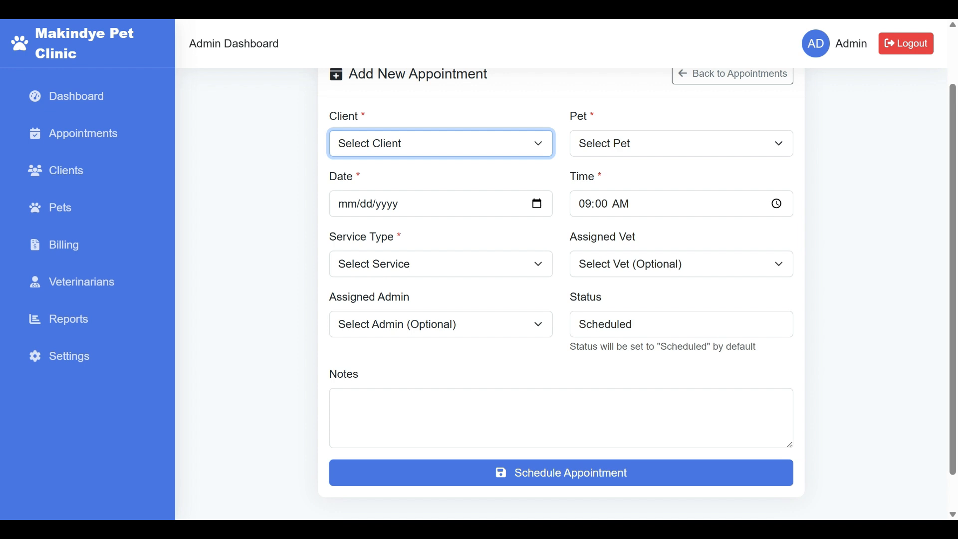
pyautogui.click(468, 205)
# - Set the date to 08/08/2025 and service type to Vaccination, keeping status Scheduled
pyautogui.click(537, 210)
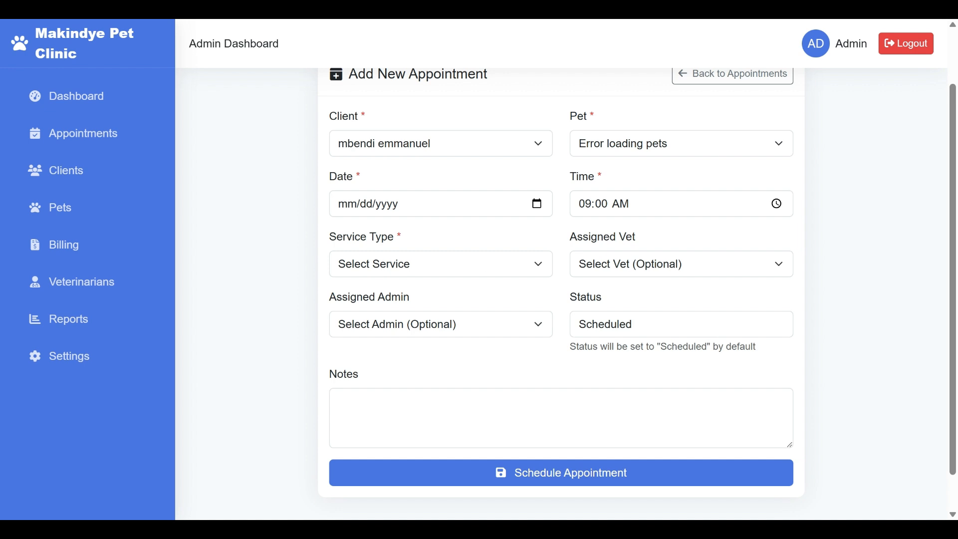
pyautogui.click(501, 256)
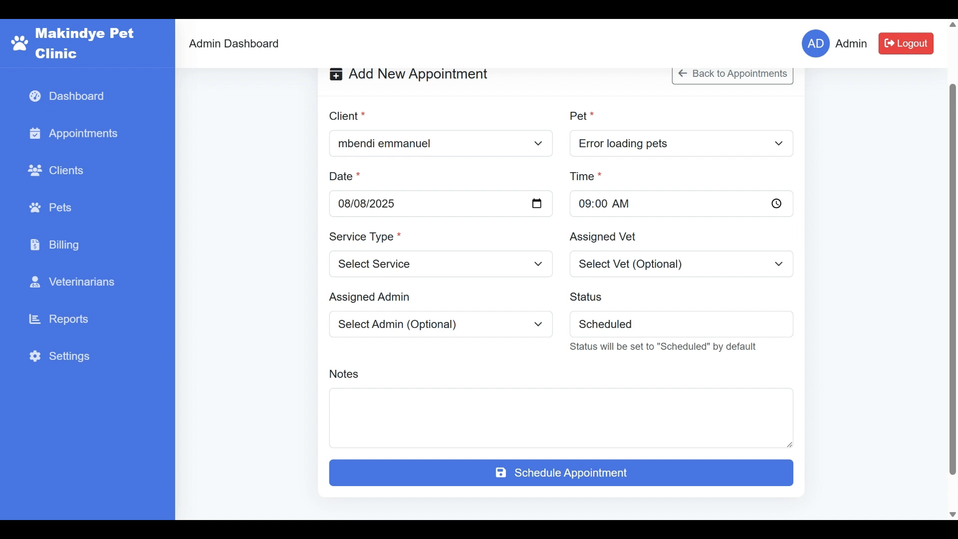
pyautogui.click(517, 260)
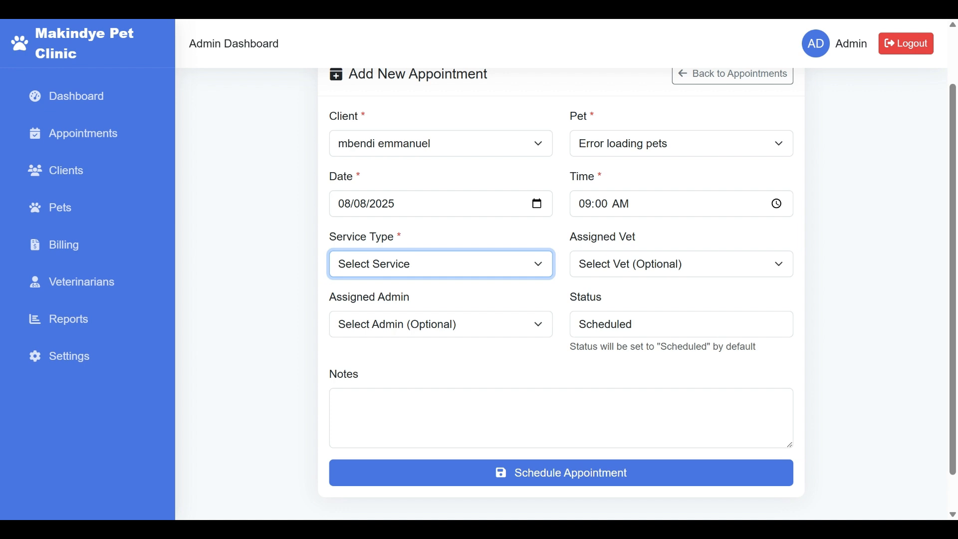
pyautogui.press('Down')
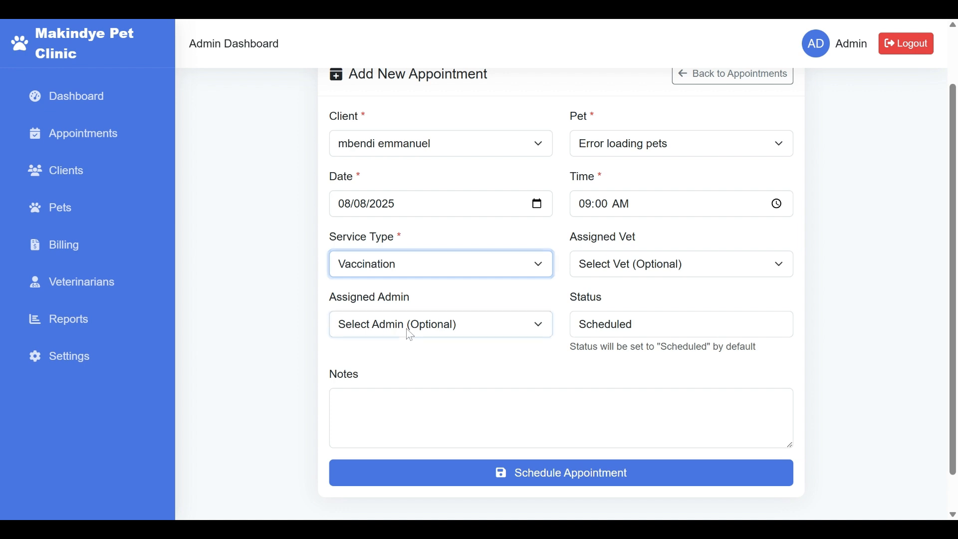
pyautogui.click(410, 325)
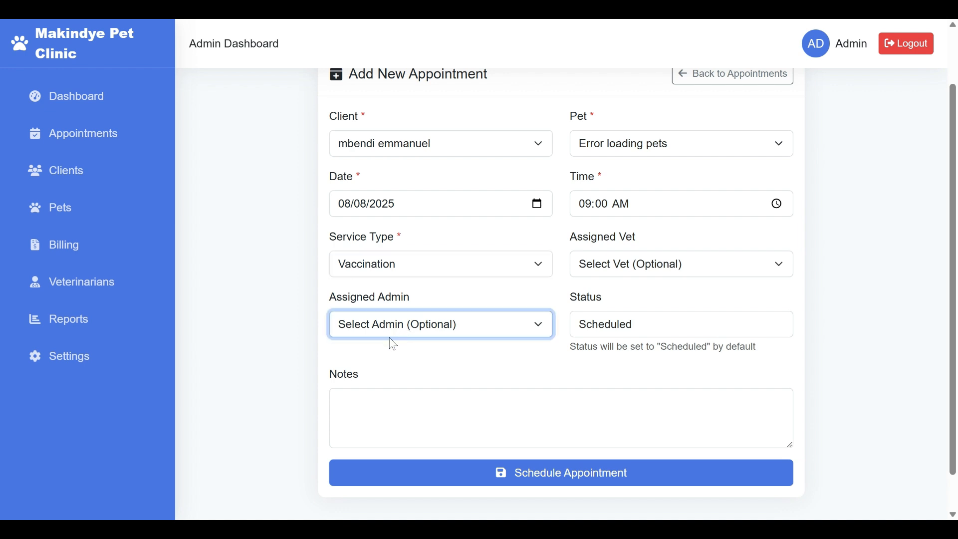
pyautogui.click(562, 375)
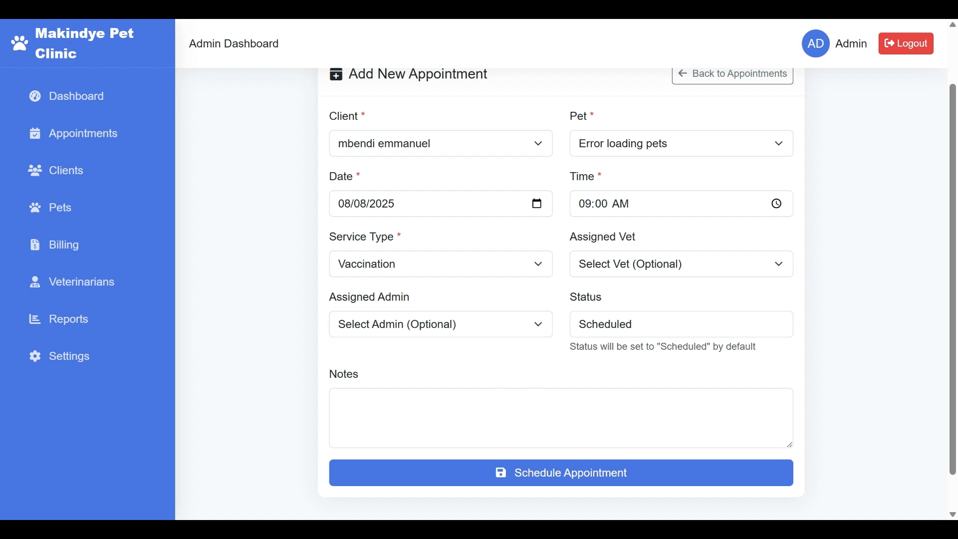
pyautogui.click(681, 325)
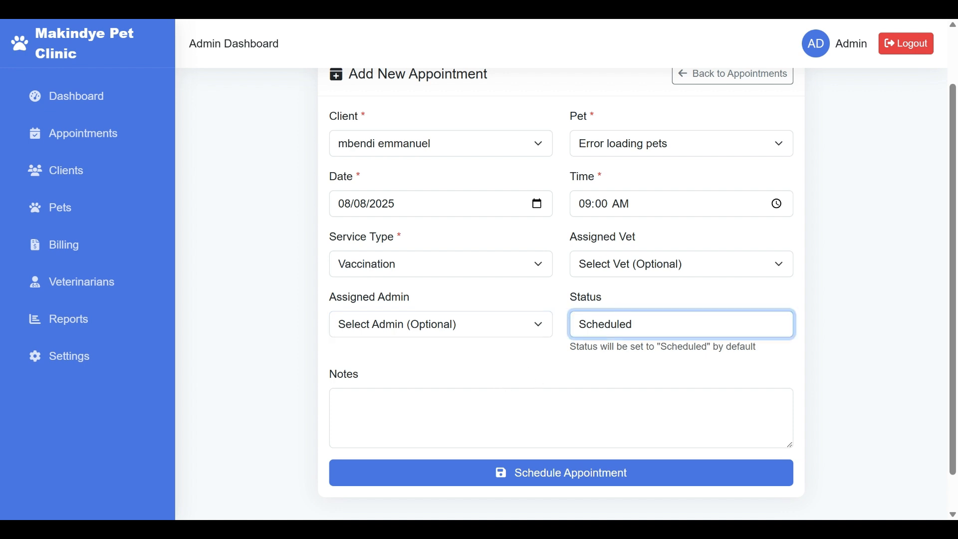
pyautogui.moveTo(633, 324); pyautogui.dragTo(569, 337)
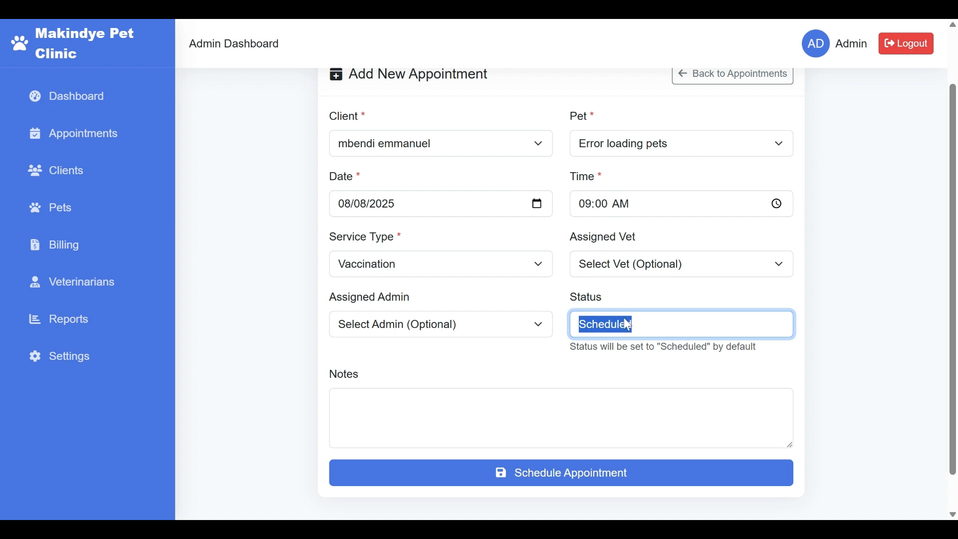
pyautogui.click(624, 363)
# - Assign a vet, check the Pet dropdown, and submit the appointment for scheduling
pyautogui.click(673, 275)
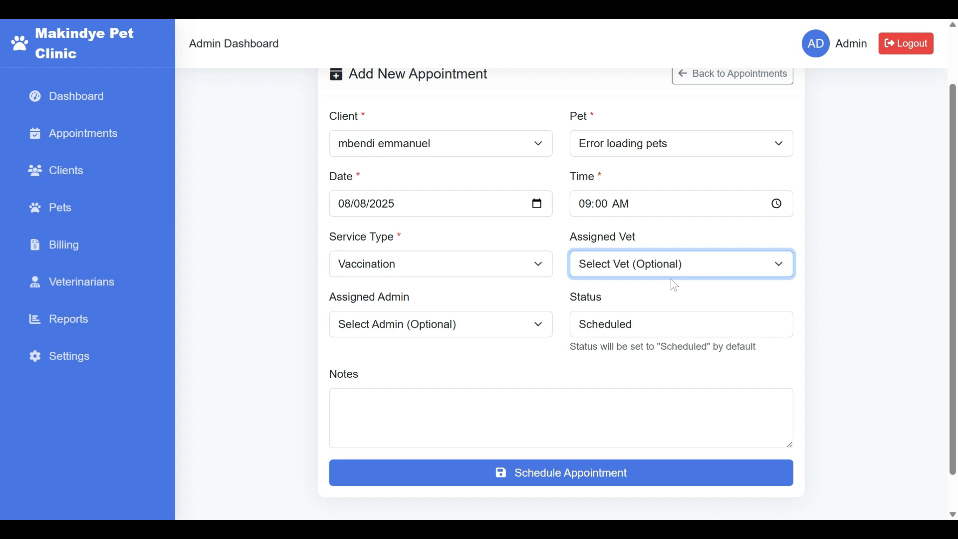
pyautogui.click(658, 311)
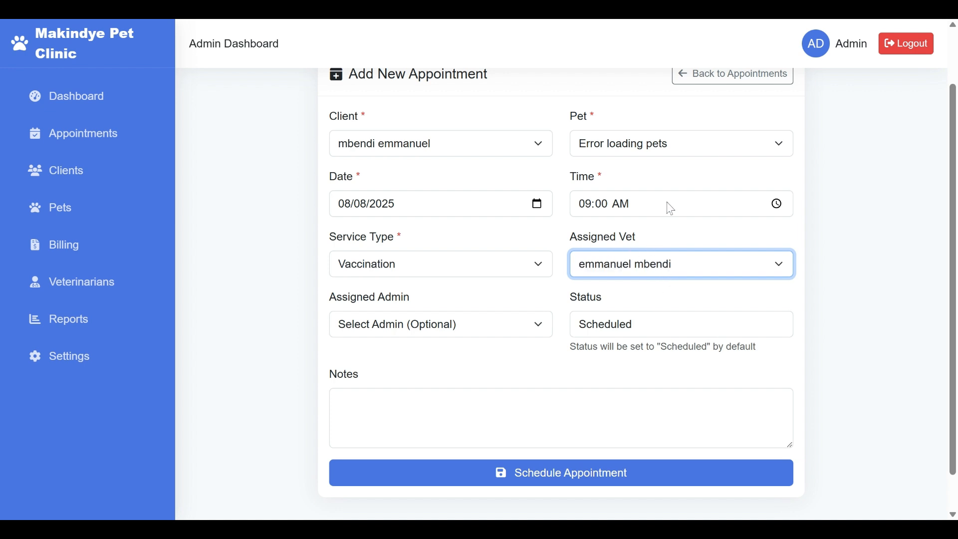
pyautogui.click(700, 149)
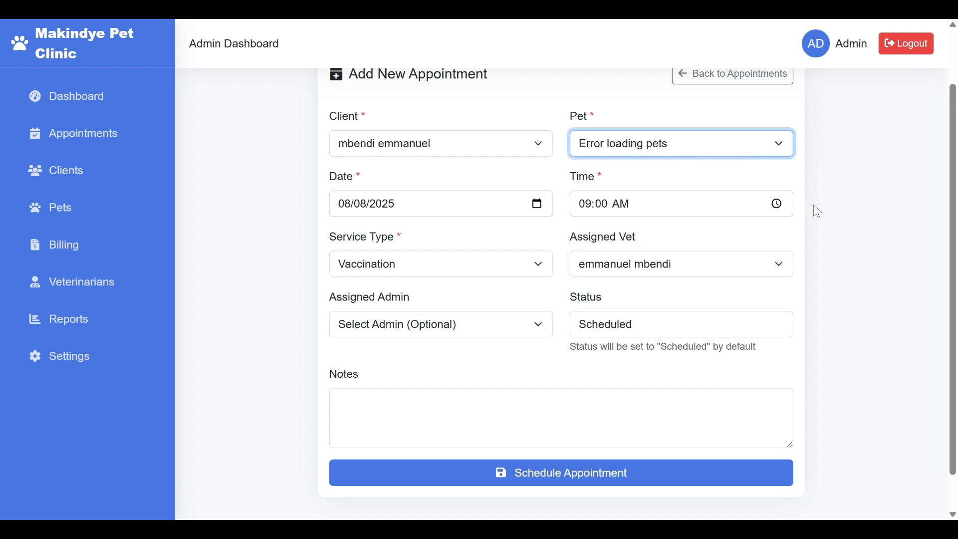
pyautogui.scroll(-1, 955, 216)
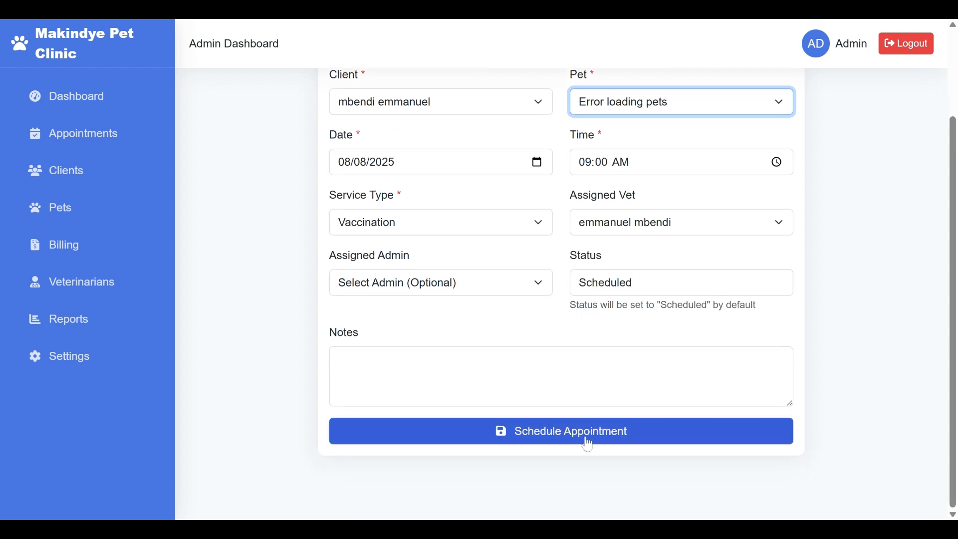
pyautogui.click(553, 433)
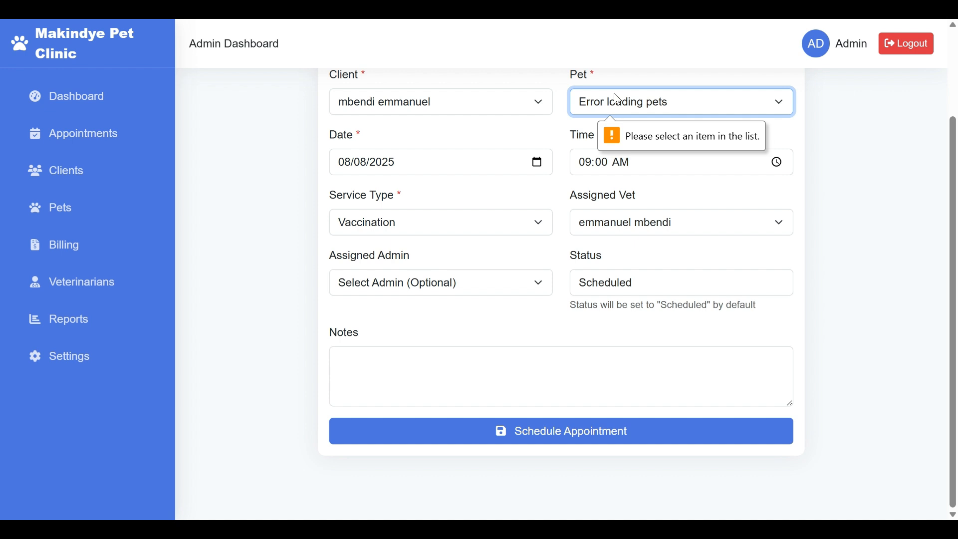
# - Abandon the pet-less appointment and go to Pet Records, listing the dog chouby
pyautogui.scroll(2, 799, 150)
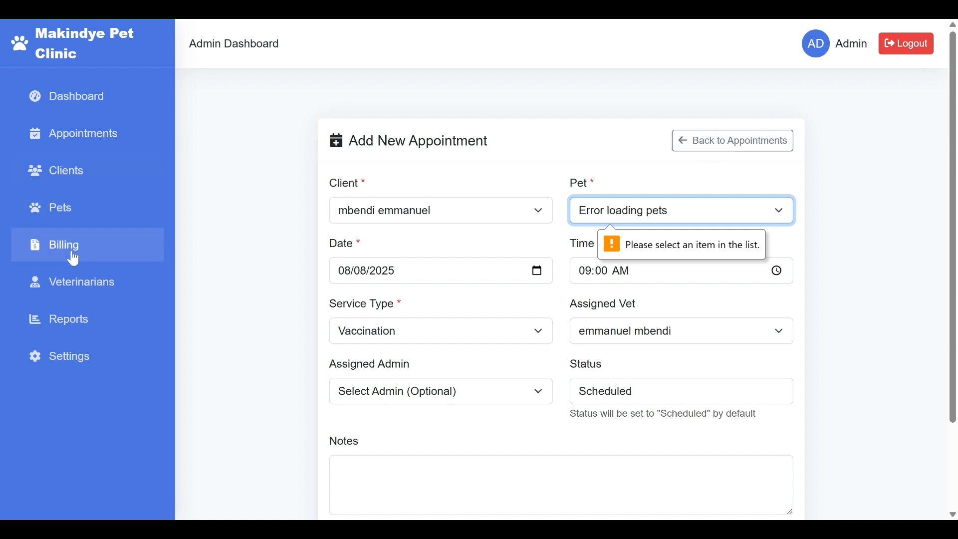
pyautogui.click(85, 218)
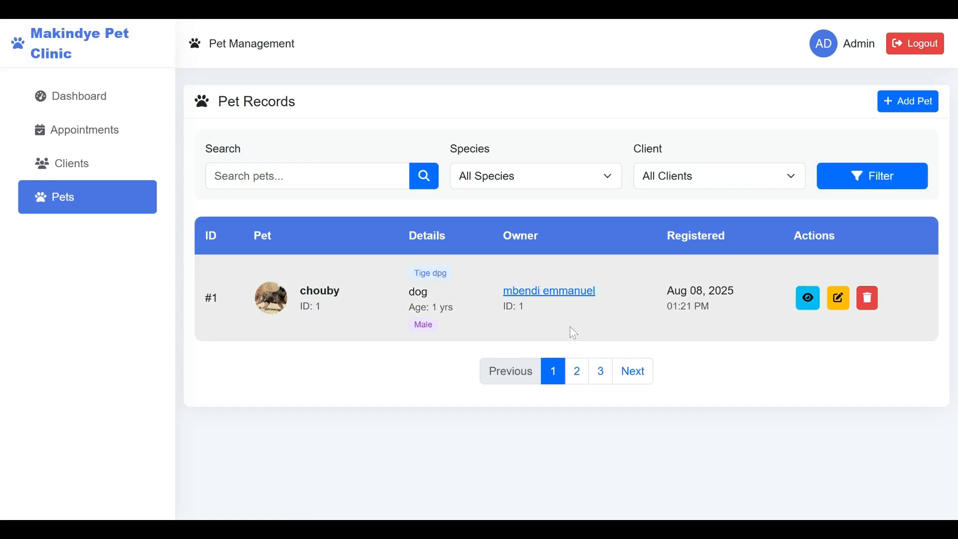
pyautogui.moveTo(349, 290); pyautogui.dragTo(306, 292)
pyautogui.click(383, 306)
pyautogui.click(604, 292)
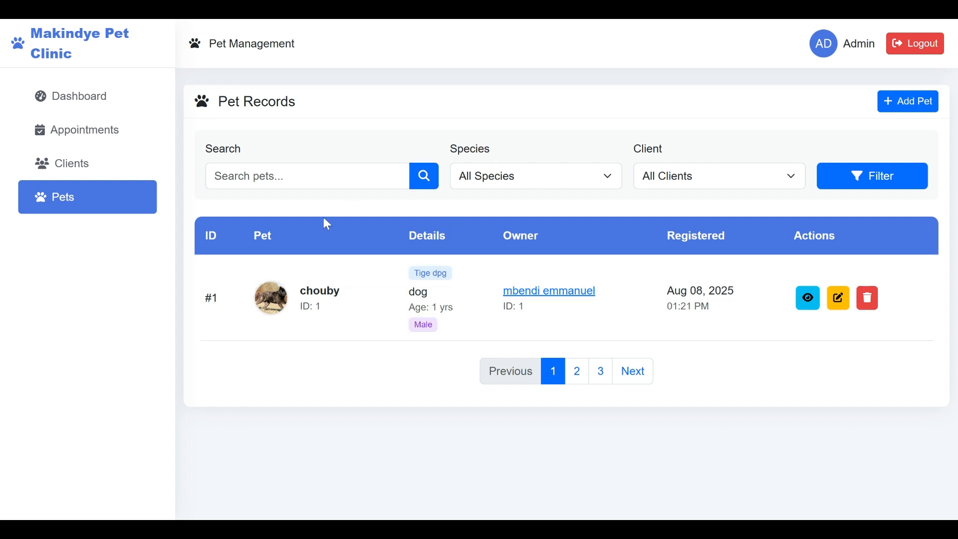
# - View Client Records, pointing out the Aug 06, 2025 registration date, then return to the dashboard
pyautogui.click(63, 163)
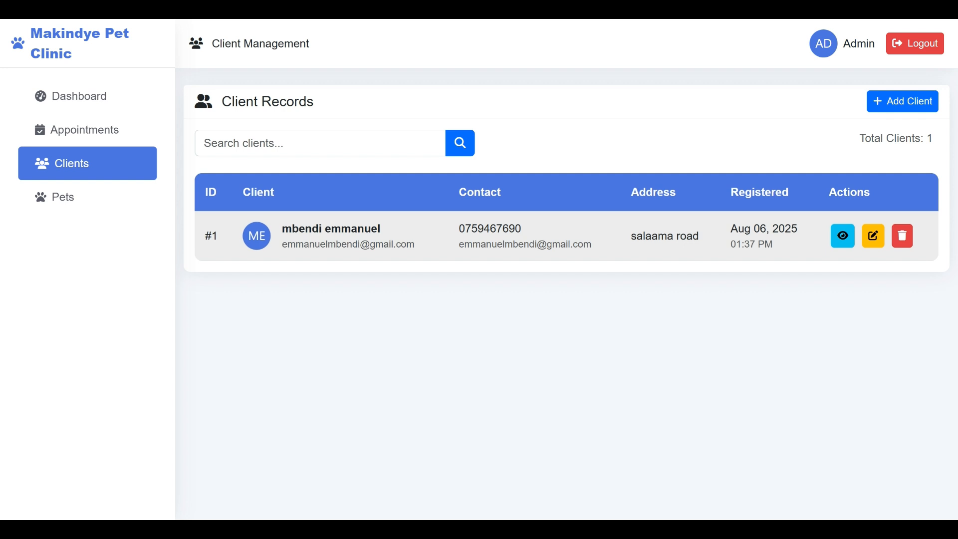
pyautogui.moveTo(803, 243); pyautogui.dragTo(749, 241)
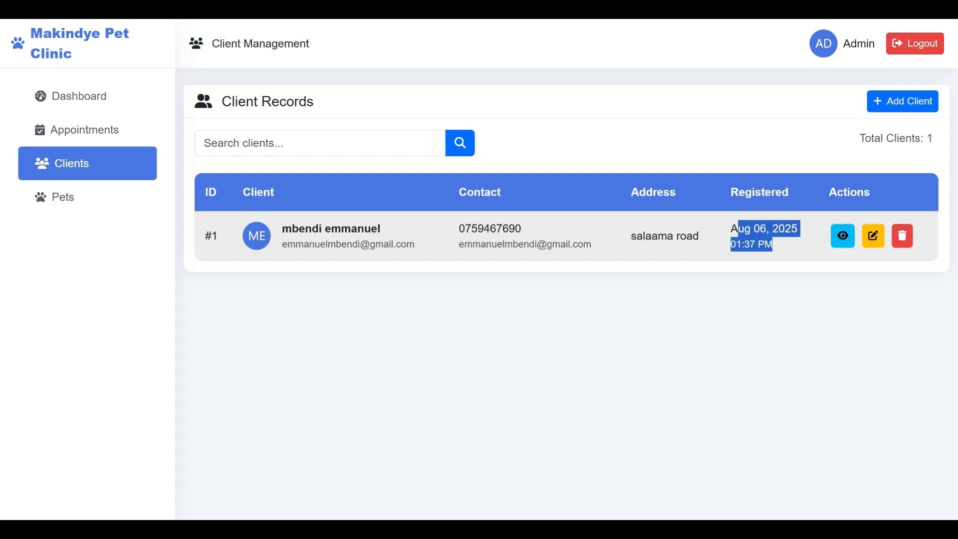
pyautogui.click(81, 100)
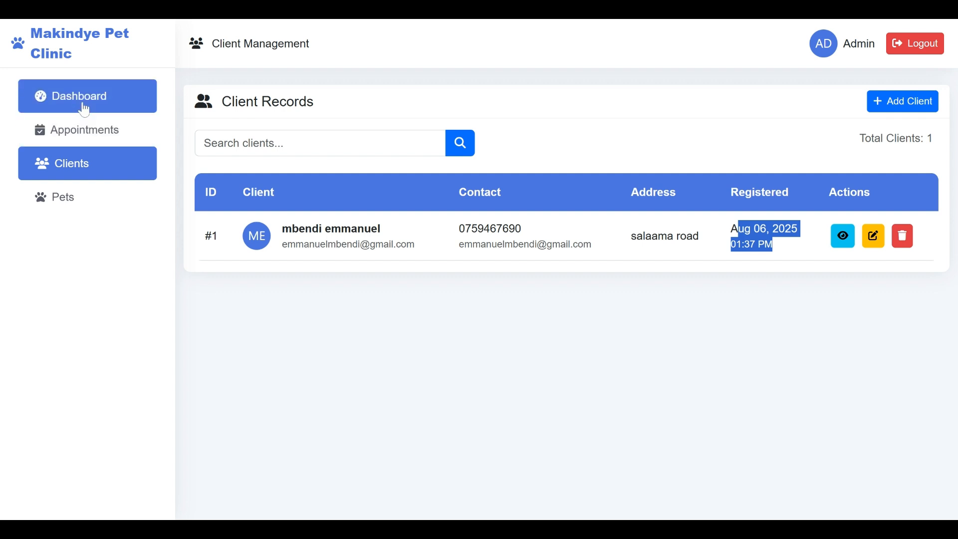
# - Open Billing and start a New Invoice for the client, dated 08/08/2025, due 08/15/2025
pyautogui.click(75, 249)
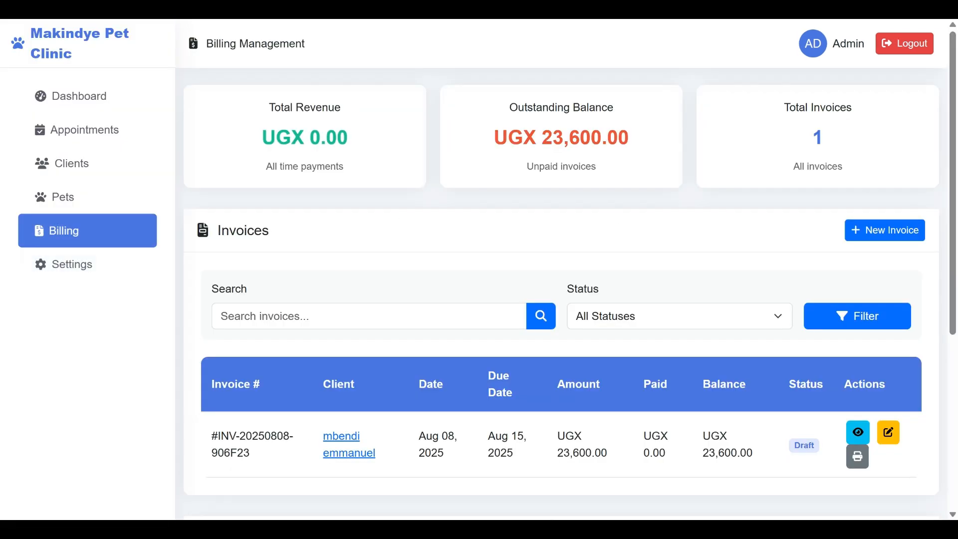
pyautogui.scroll(-2, 956, 192)
pyautogui.scroll(2, 955, 192)
pyautogui.click(887, 233)
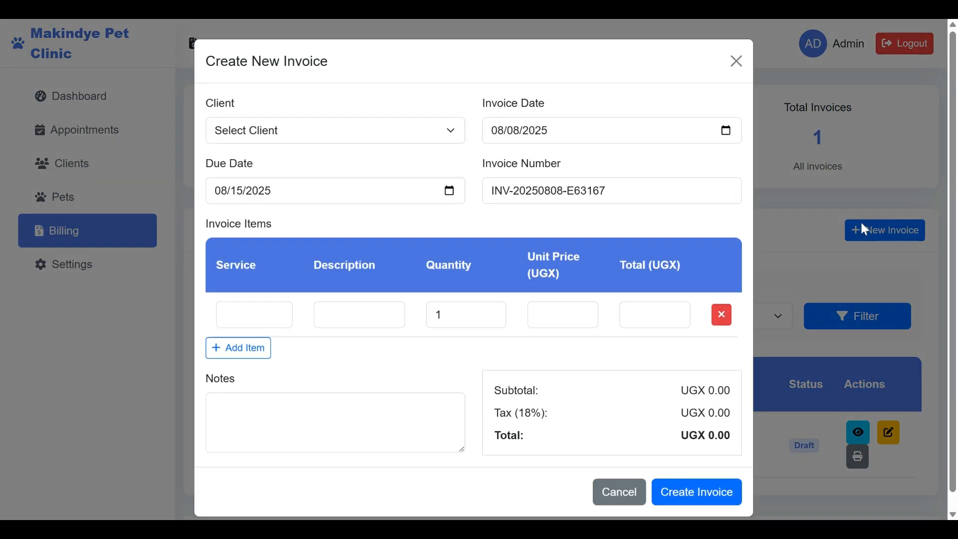
pyautogui.click(457, 129)
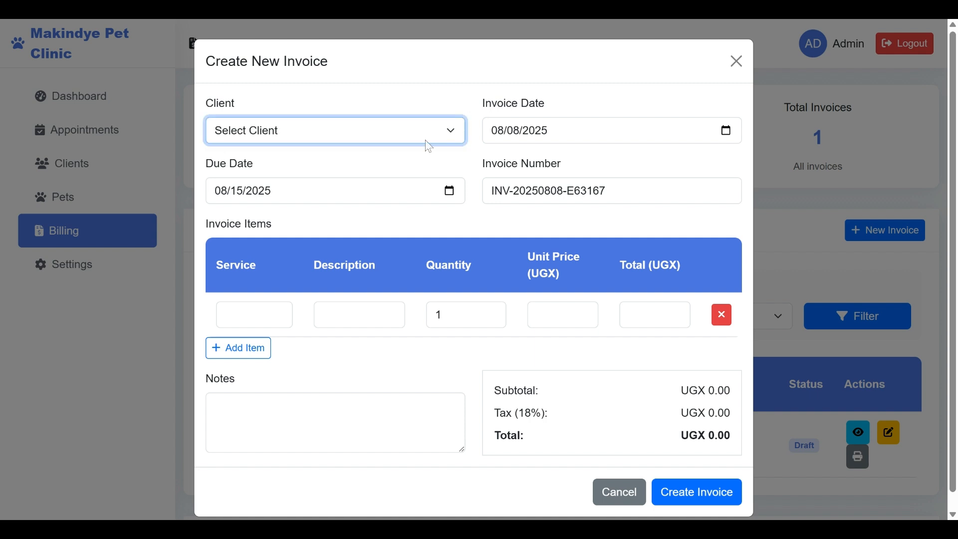
pyautogui.click(383, 174)
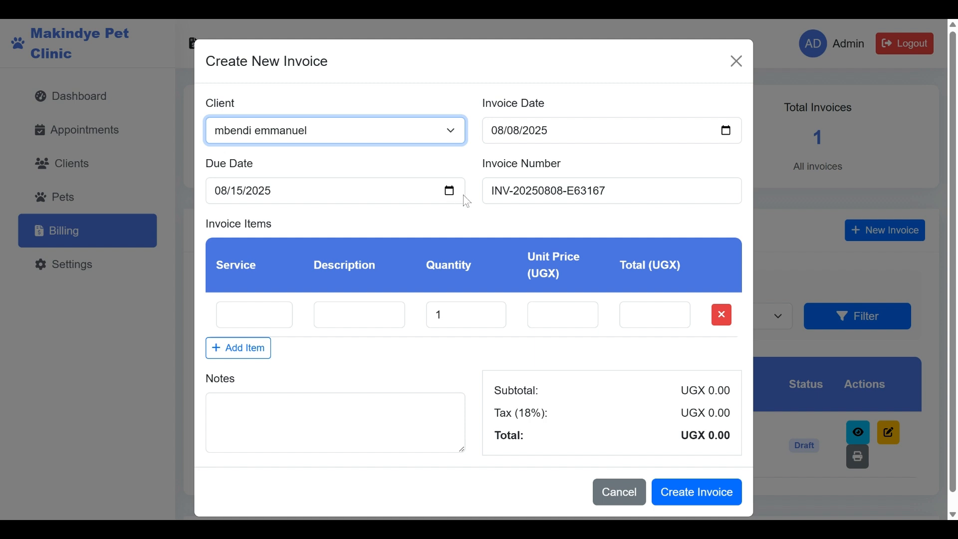
pyautogui.click(612, 191)
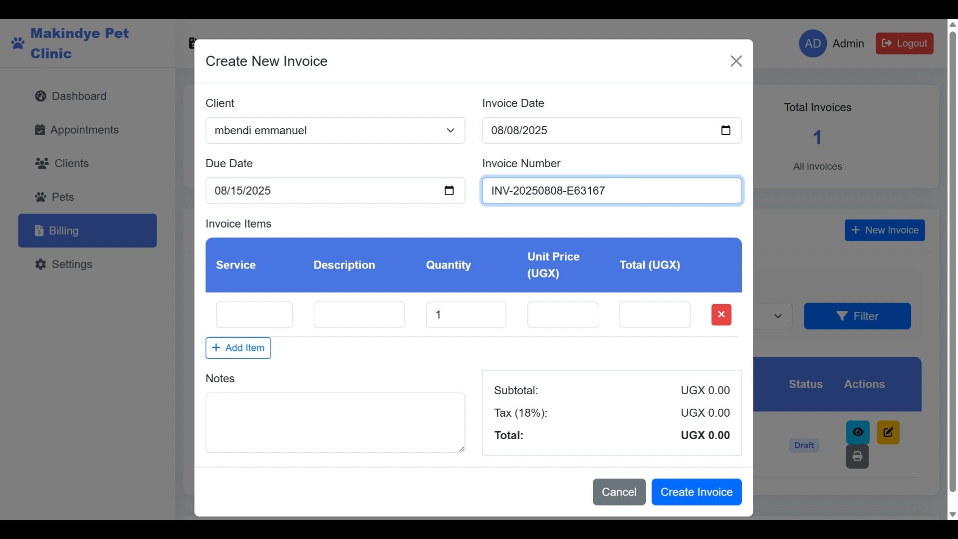
pyautogui.moveTo(607, 191); pyautogui.dragTo(492, 191)
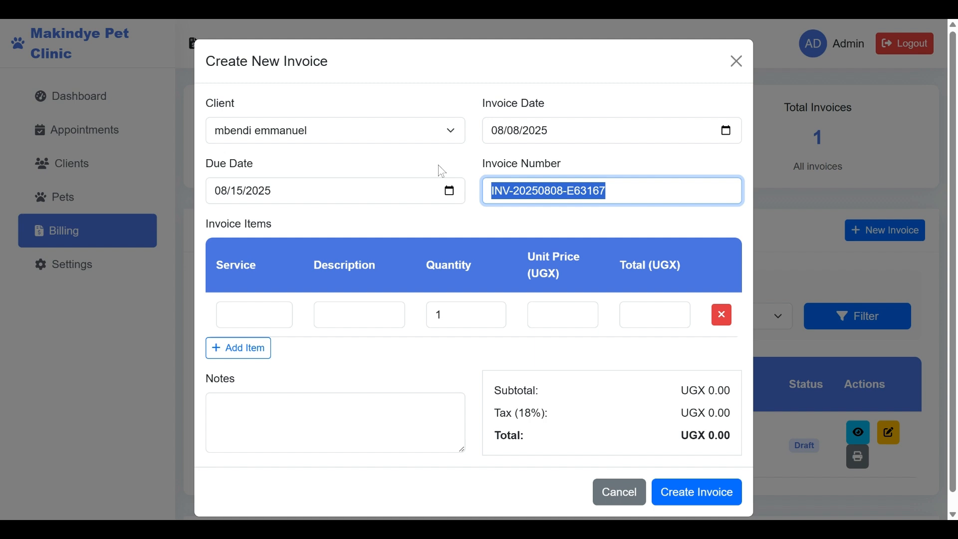
pyautogui.click(559, 132)
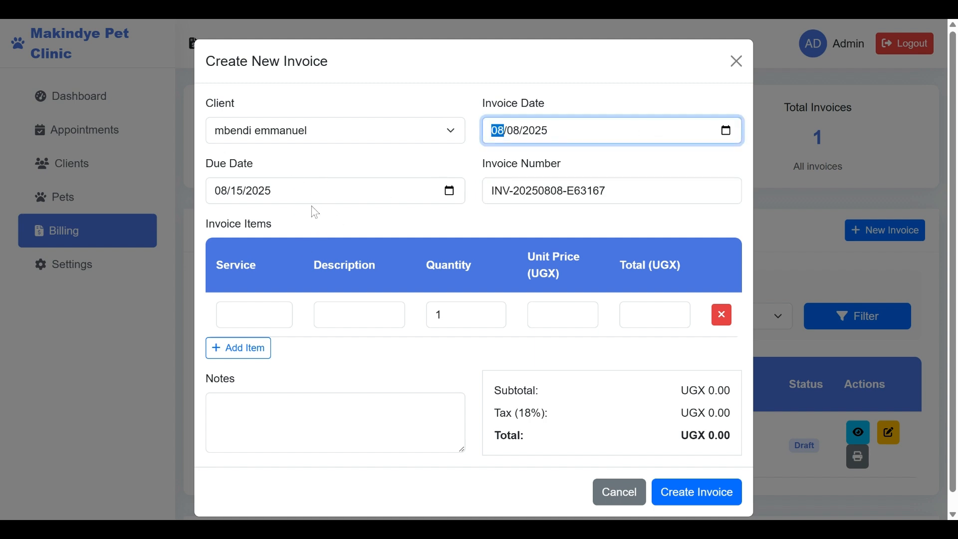
pyautogui.click(265, 311)
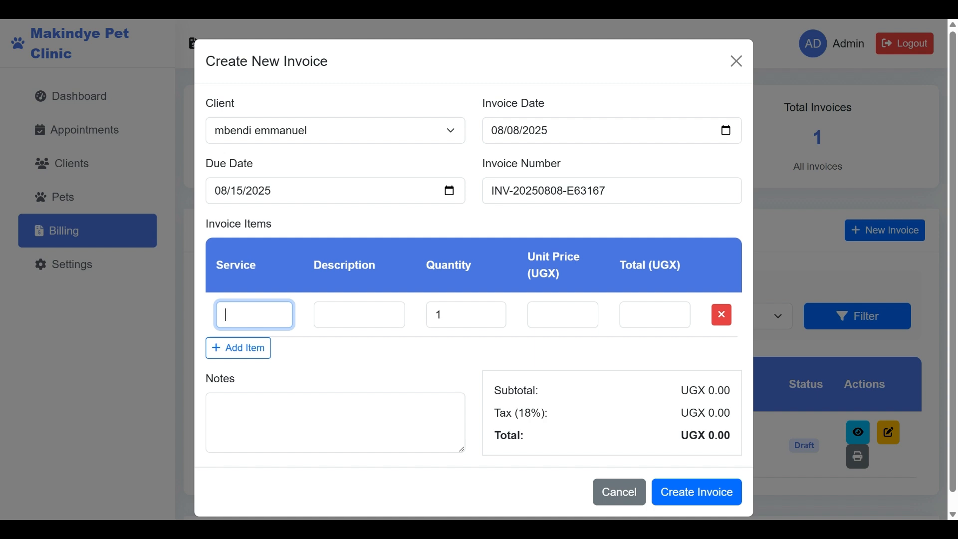
# - Enter a vaccination service with a short description as the first invoice item
pyautogui.click(270, 337)
pyautogui.press('BackSpace')
pyautogui.press('BackSpace')
pyautogui.press('BackSpace')
pyautogui.press('BackSpace')
pyautogui.press('BackSpace')
pyautogui.write('vacinatiom')
pyautogui.press('BackSpace')
pyautogui.press('Tab')
pyautogui.write('nh')
pyautogui.press('BackSpace')
pyautogui.press('BackSpace')
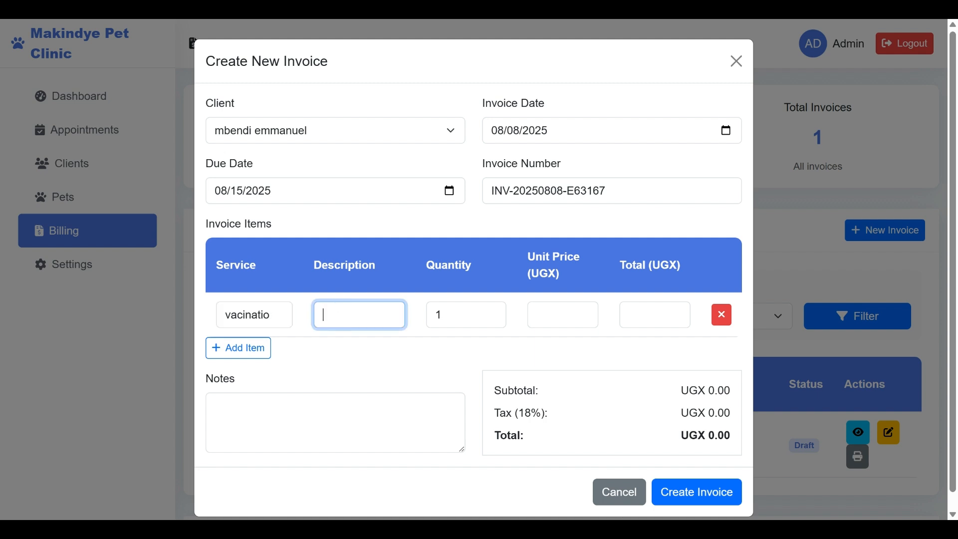
pyautogui.write('al')
pyautogui.write('l about ')
pyautogui.write('van')
pyautogui.write('inate')
pyautogui.press('BackSpace')
pyautogui.write('ion')
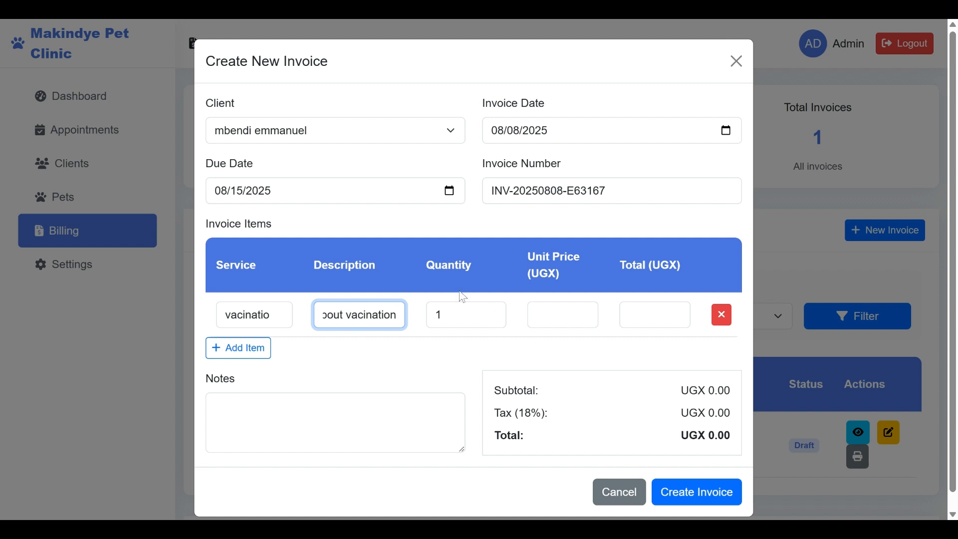
# - Set the item's unit price to 40000
pyautogui.moveTo(473, 266); pyautogui.dragTo(426, 265)
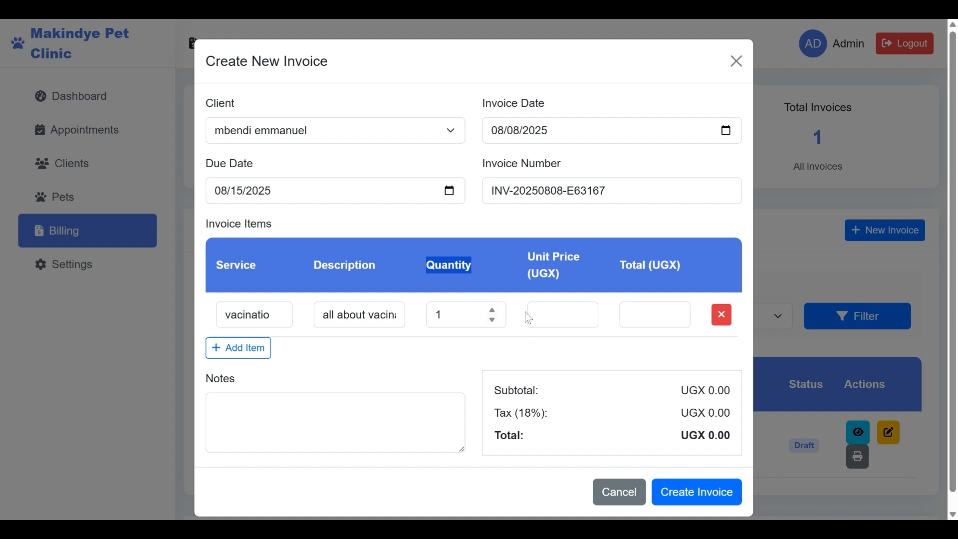
pyautogui.click(548, 315)
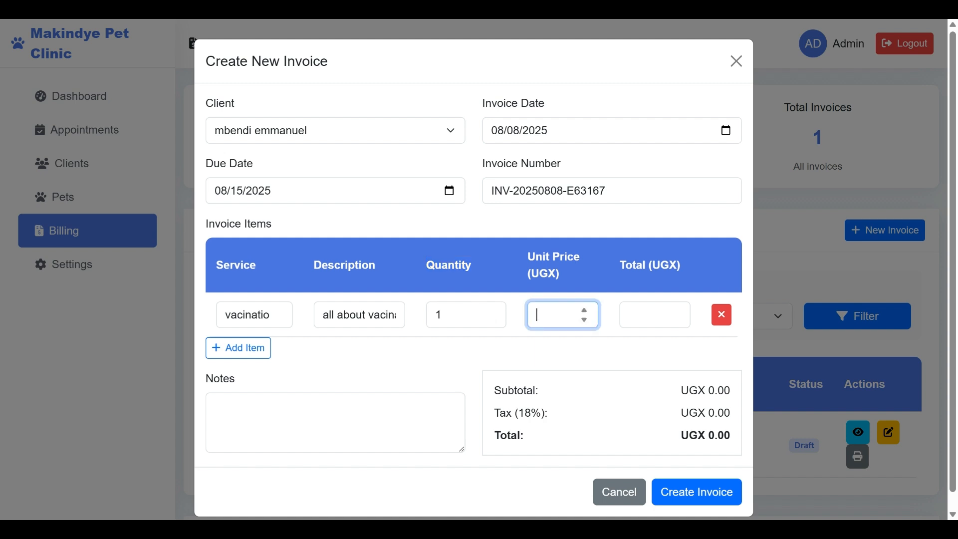
pyautogui.write('20')
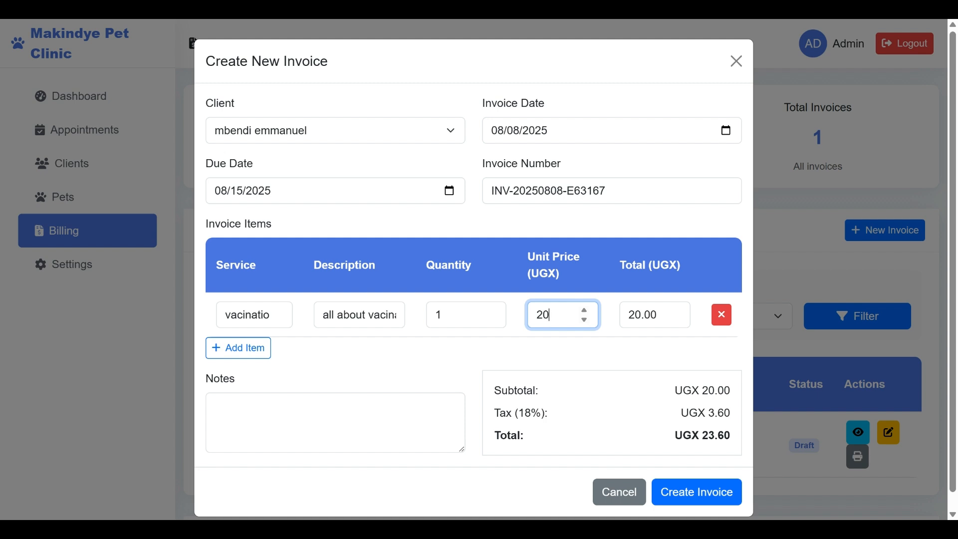
pyautogui.write('0')
pyautogui.press('BackSpace')
pyautogui.press('BackSpace')
pyautogui.press('BackSpace')
pyautogui.write('40000')
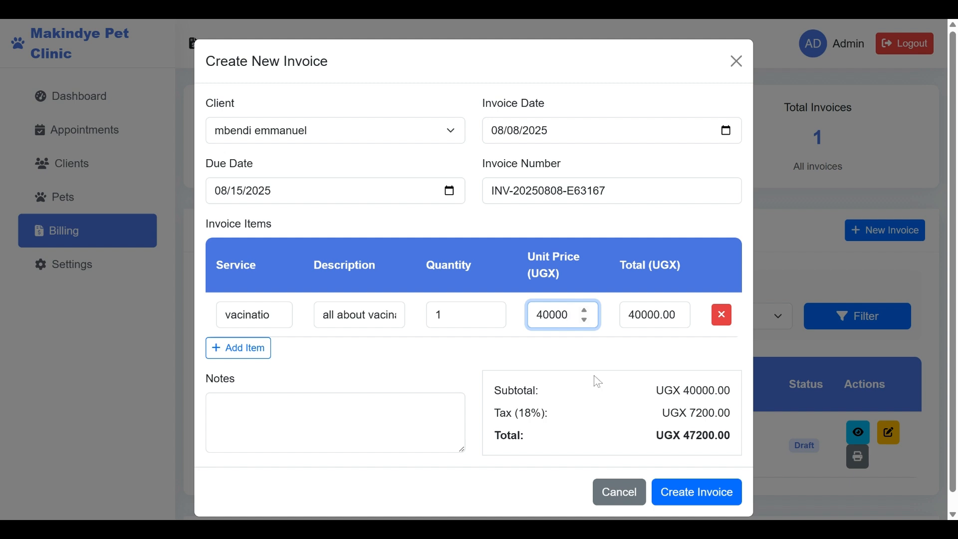
# - Point out the 18% tax in the UGX 47,200 total and add the note 'hhdhdhhdhdh'
pyautogui.moveTo(554, 424); pyautogui.dragTo(495, 413)
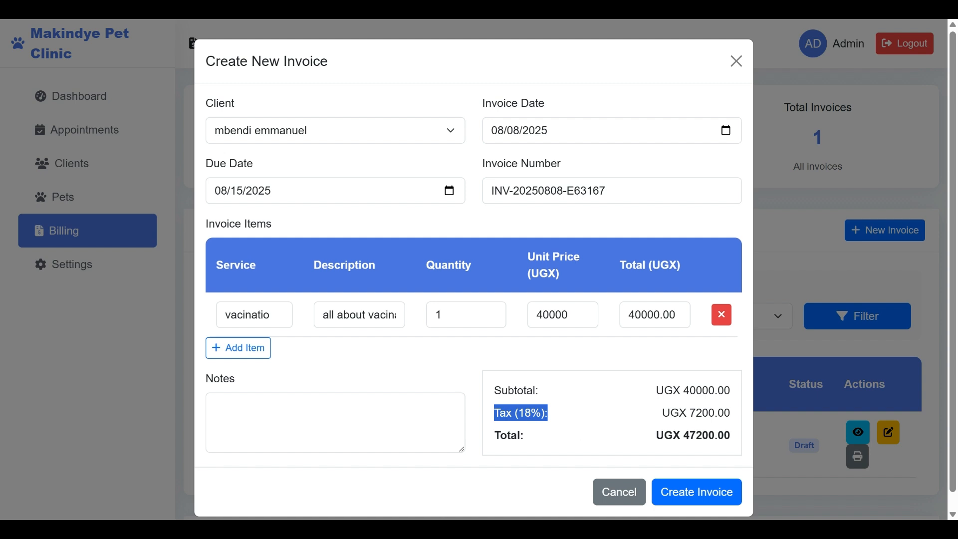
pyautogui.moveTo(734, 414); pyautogui.dragTo(694, 410)
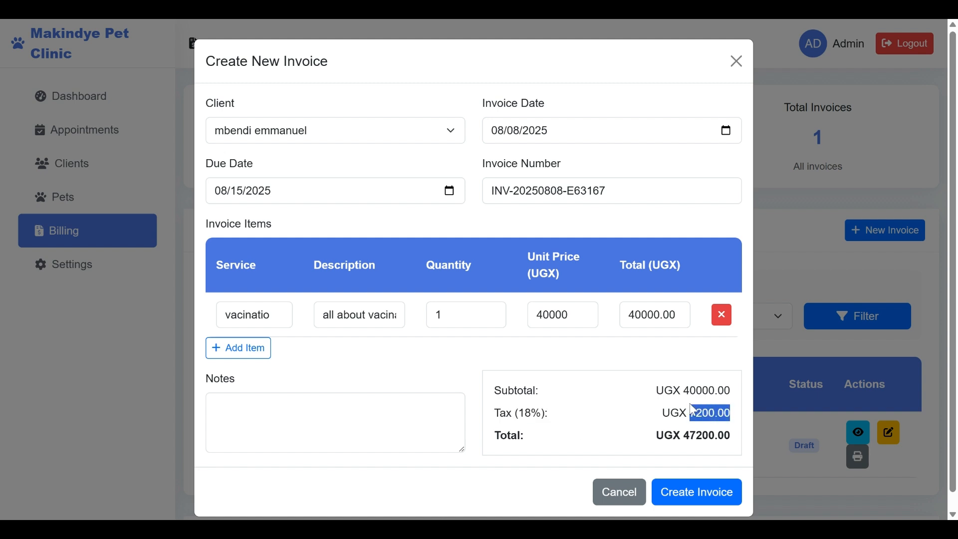
pyautogui.moveTo(592, 423); pyautogui.dragTo(490, 418)
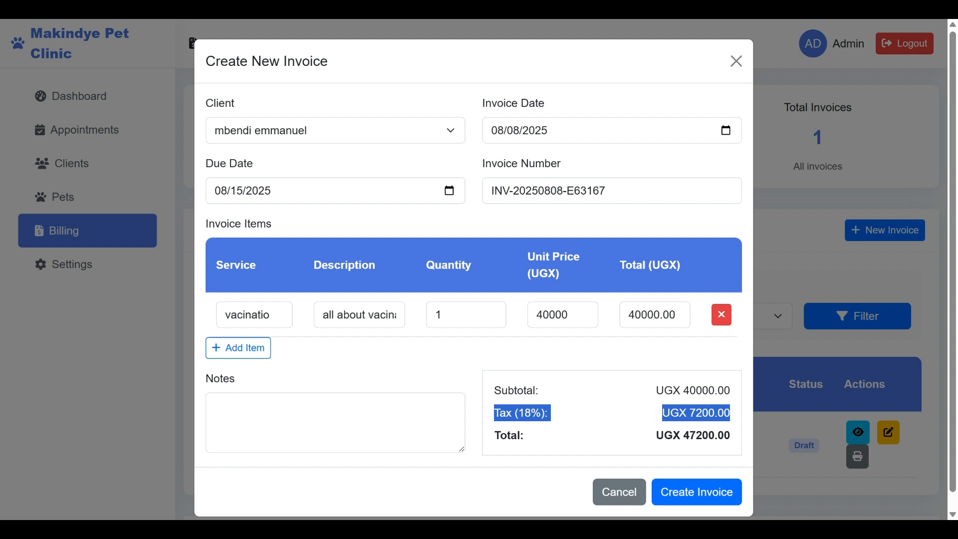
pyautogui.click(256, 414)
pyautogui.write('hhdhdhhdhdh')
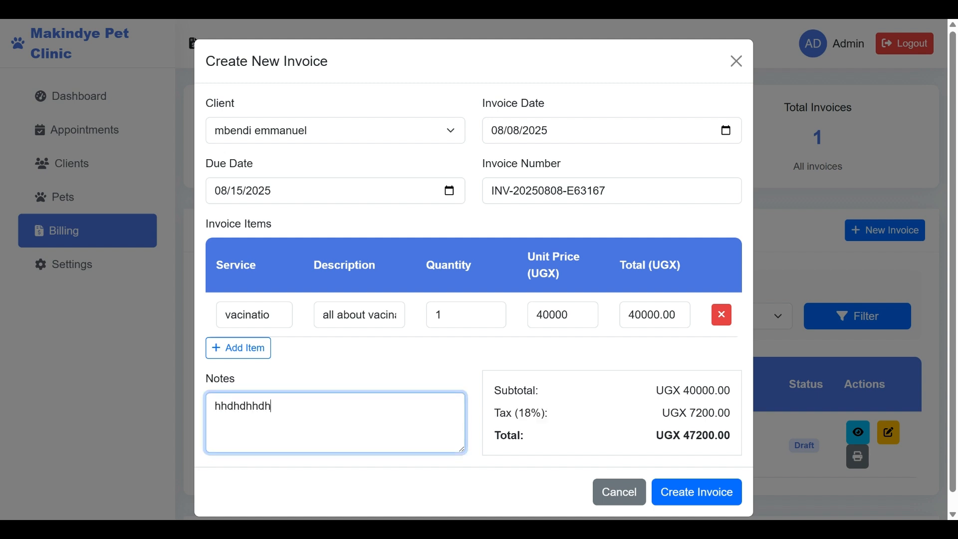
# - Create the invoice and check its new Draft row for UGX 47,200 in the Invoices table
pyautogui.click(673, 500)
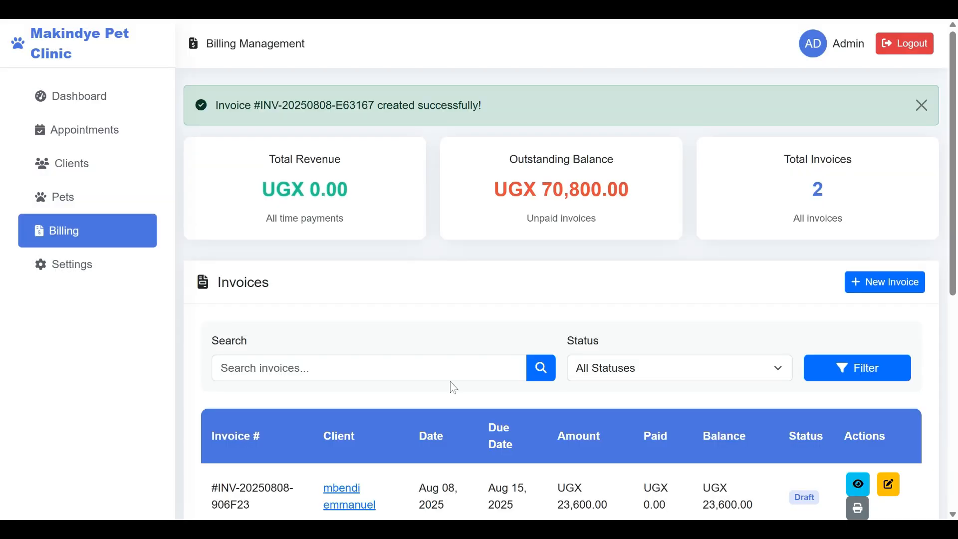
pyautogui.moveTo(482, 106); pyautogui.dragTo(206, 43)
pyautogui.click(485, 109)
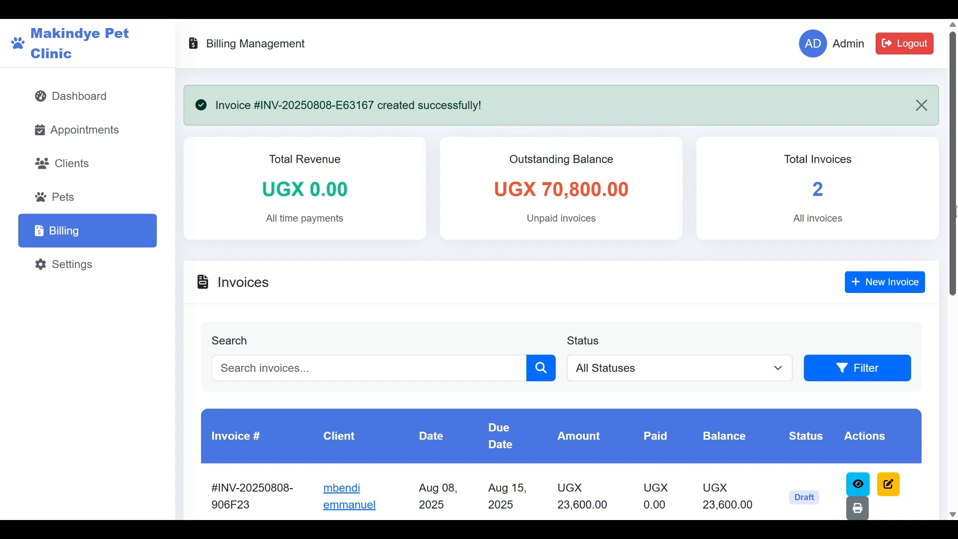
pyautogui.scroll(-5, 954, 336)
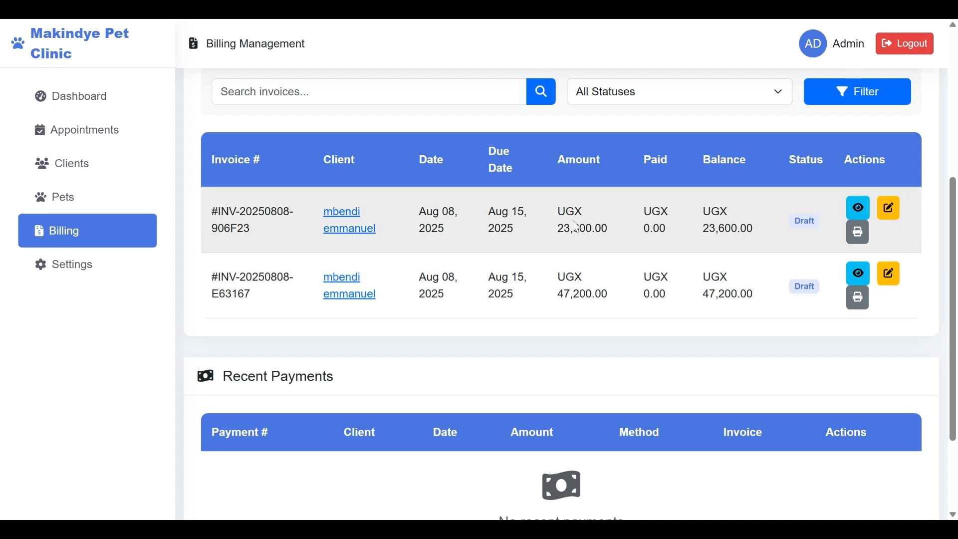
pyautogui.moveTo(558, 212); pyautogui.dragTo(594, 228)
pyautogui.moveTo(575, 277); pyautogui.dragTo(601, 294)
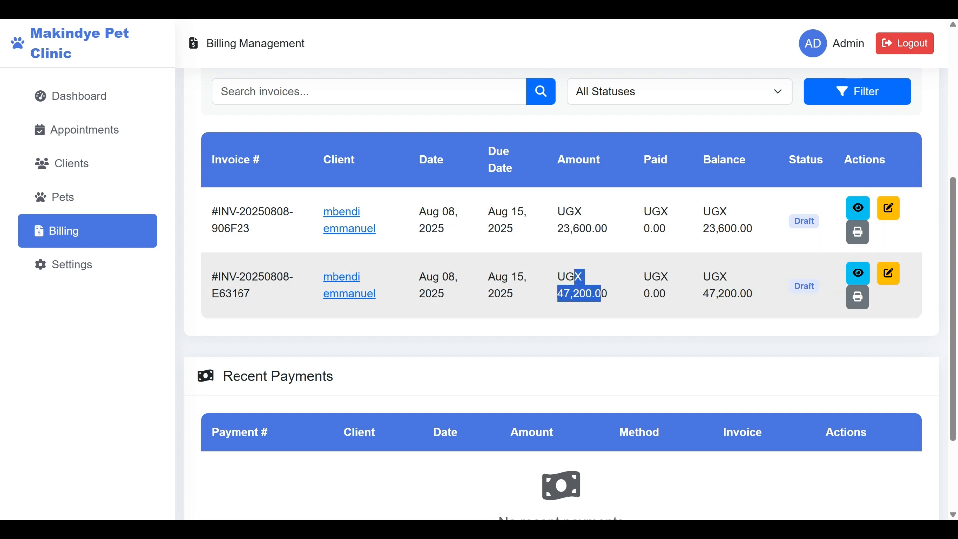
pyautogui.click(604, 301)
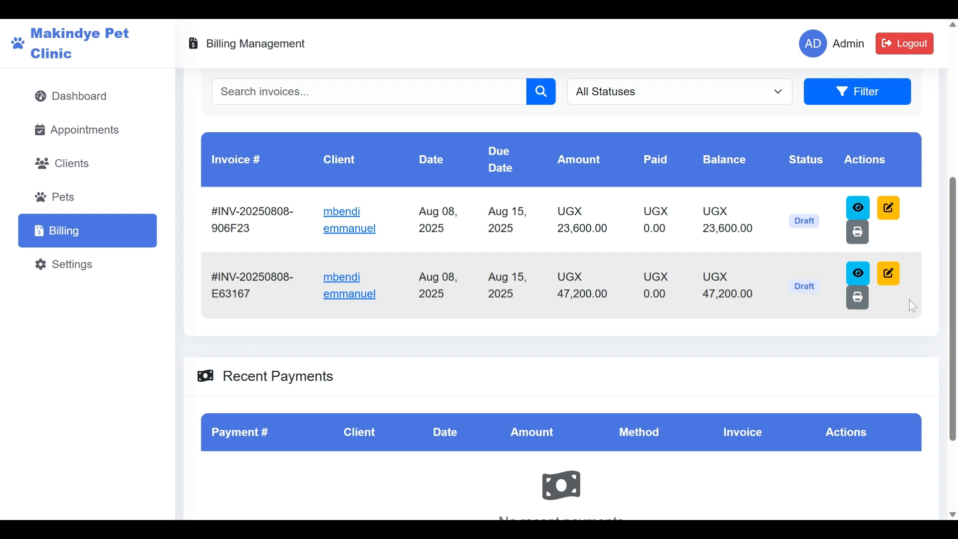
pyautogui.scroll(5, 953, 309)
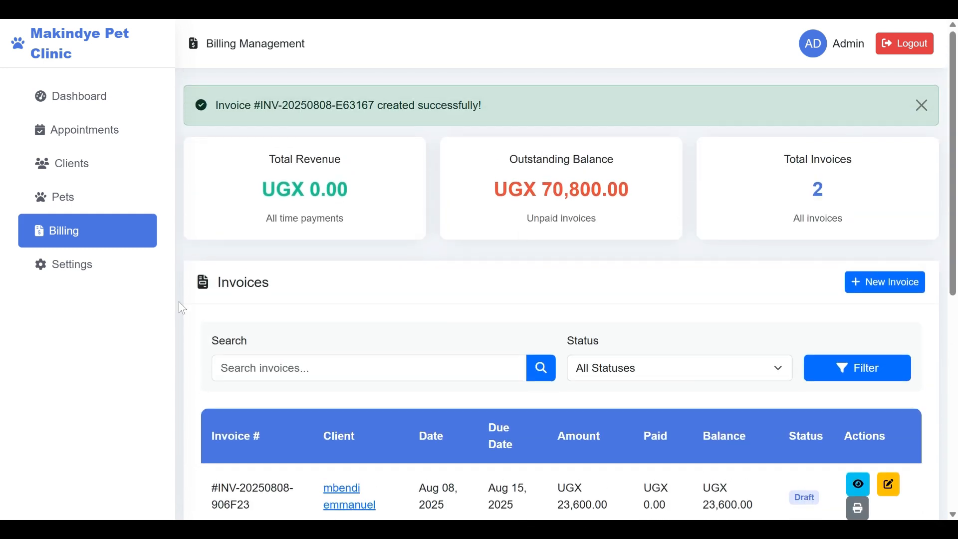
# - In System Settings, switch Thursday's Closed toggle on and back off under Working Hours
pyautogui.click(78, 276)
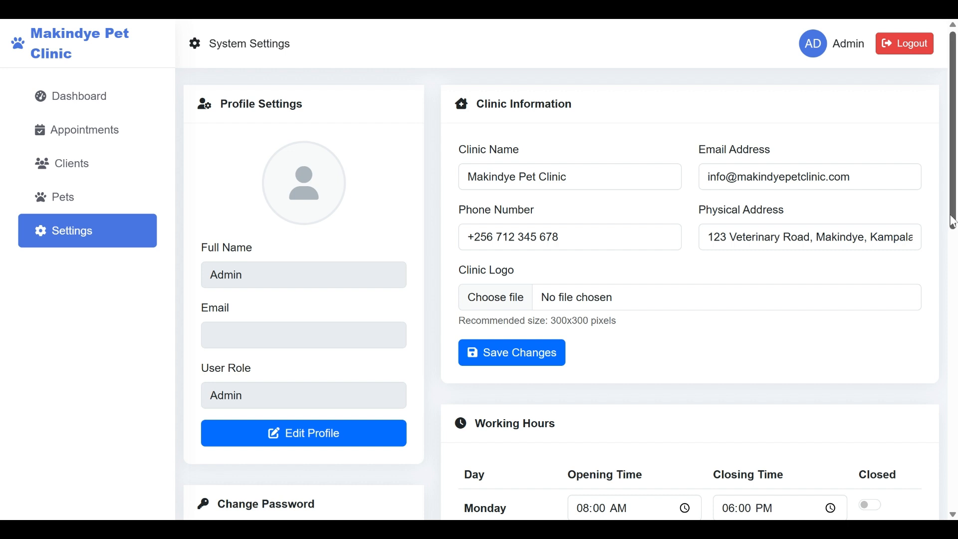
pyautogui.scroll(-2, 787, 187)
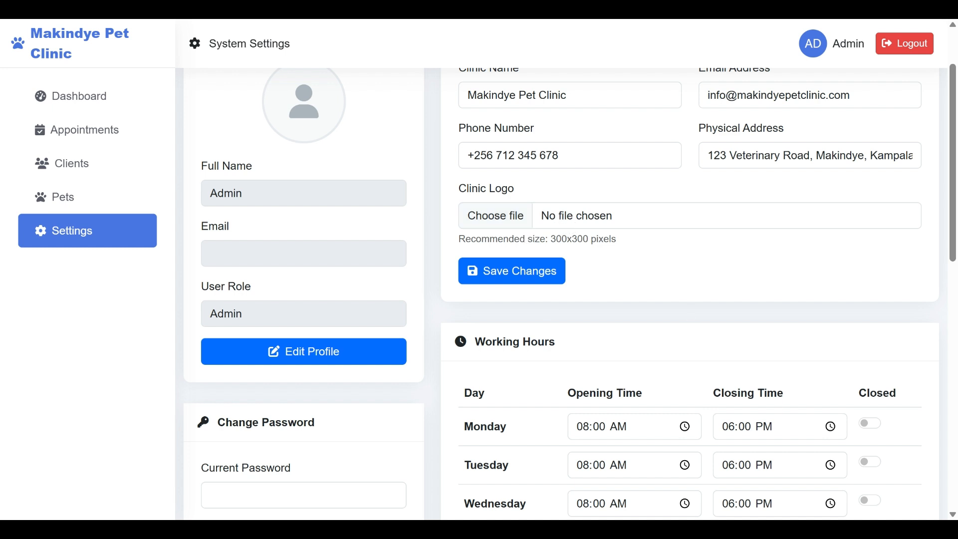
pyautogui.scroll(-3, 954, 254)
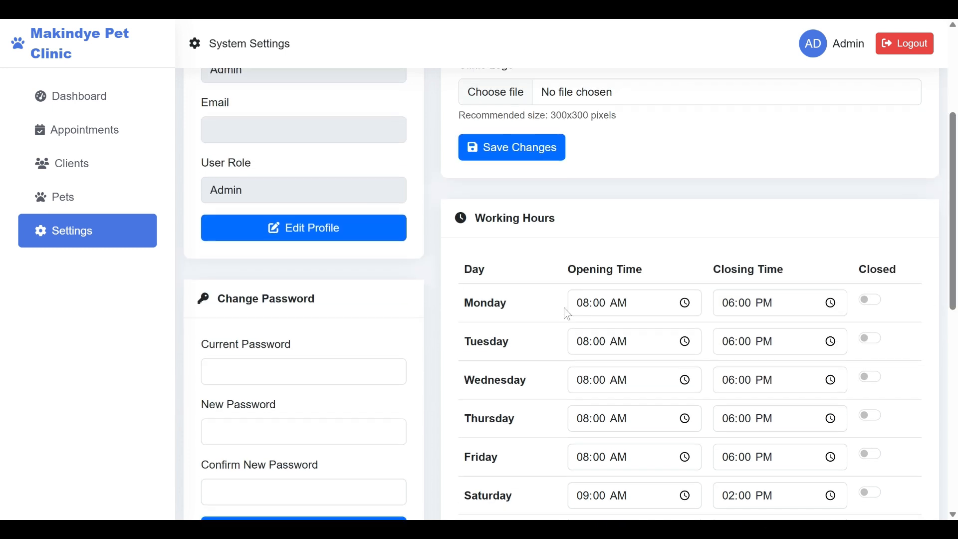
pyautogui.scroll(-1, 954, 262)
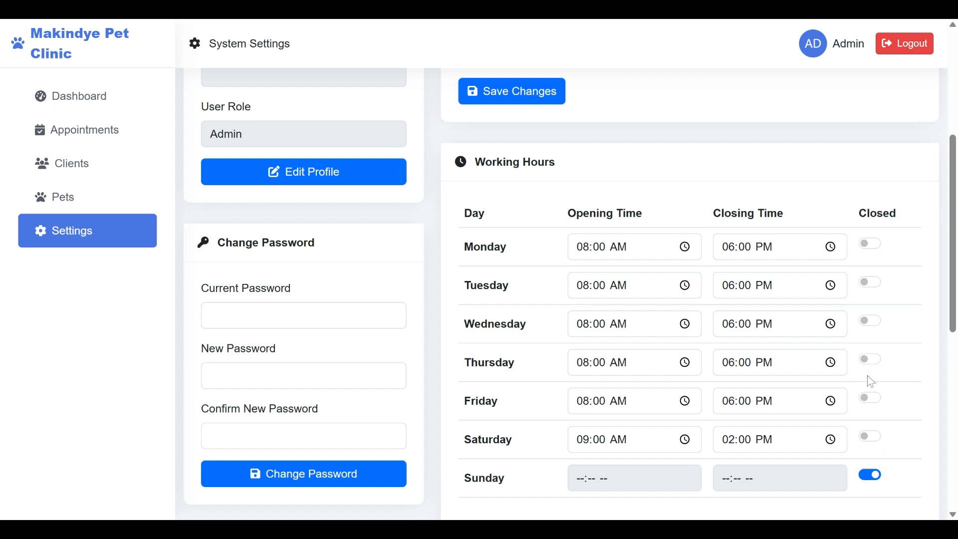
pyautogui.click(867, 359)
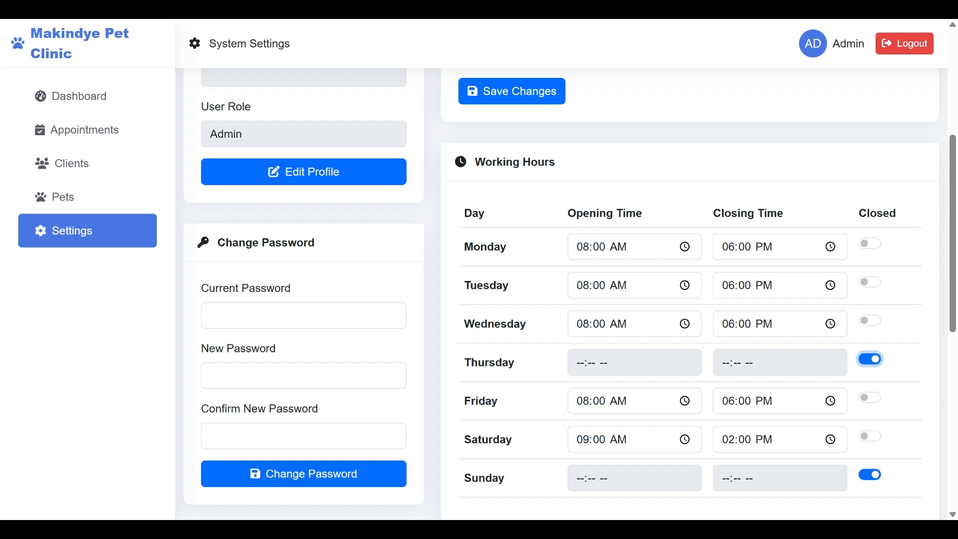
pyautogui.click(871, 359)
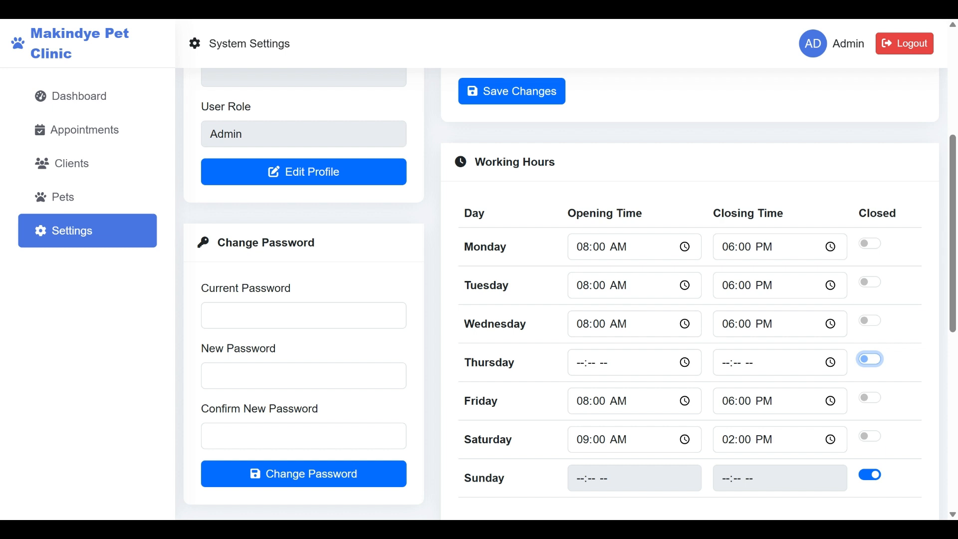
# - Focus the new and confirm password fields, leaving them empty
pyautogui.click(284, 375)
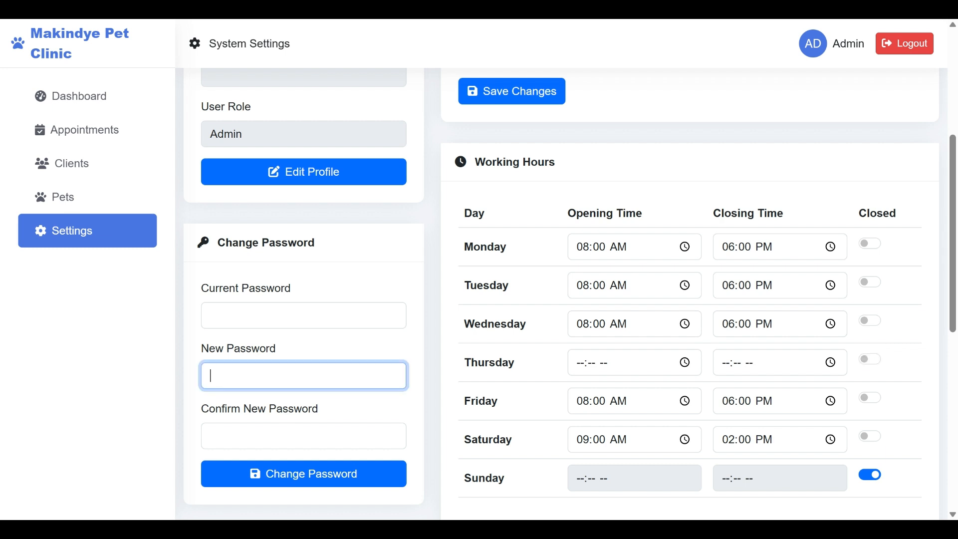
pyautogui.click(295, 436)
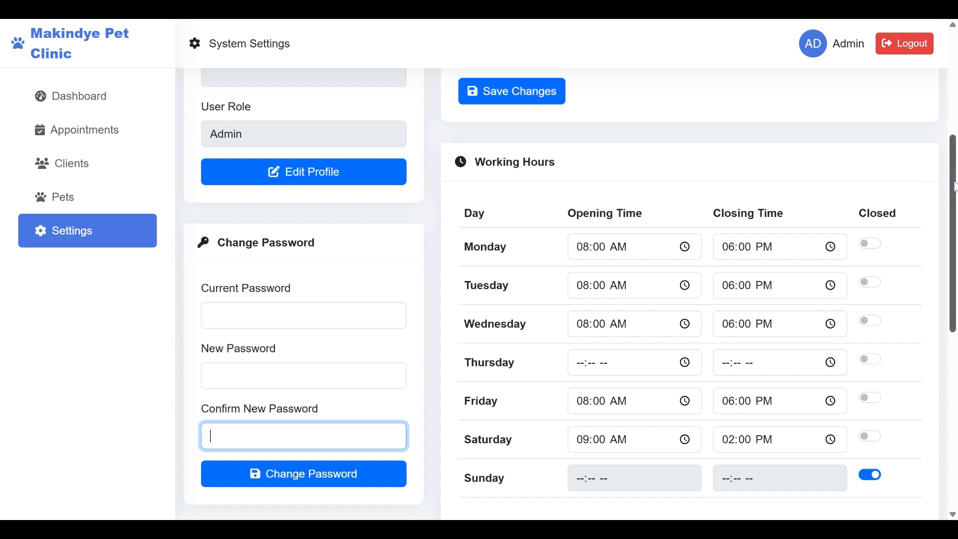
pyautogui.moveTo(955, 187); pyautogui.dragTo(955, 121)
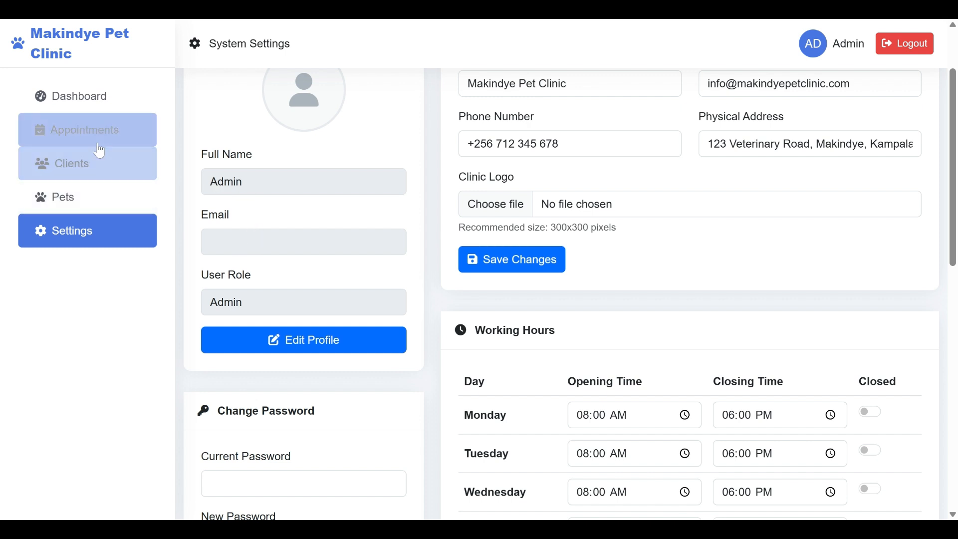
# - Go back to the Admin Dashboard, scroll to Quick Actions, and bring up the Generate Report form
pyautogui.click(82, 108)
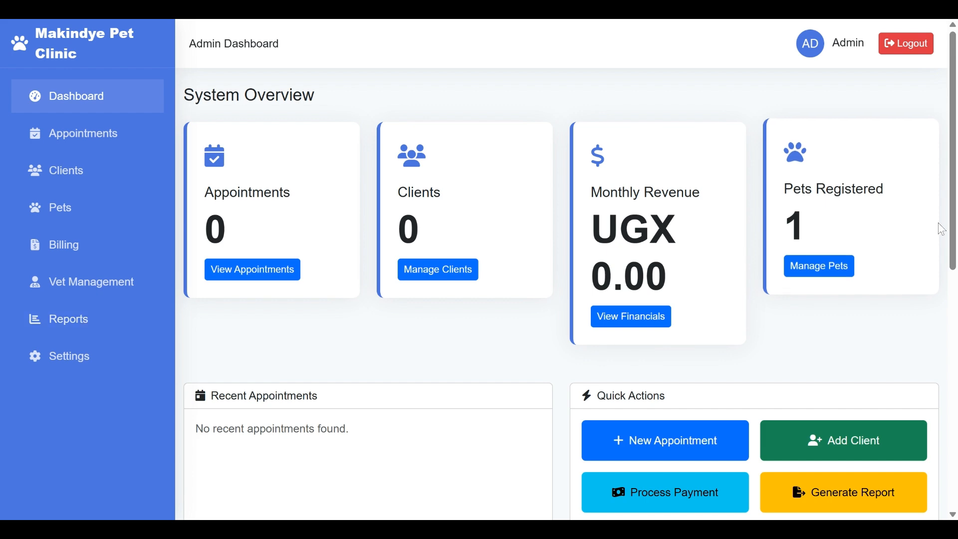
pyautogui.scroll(-3, 950, 222)
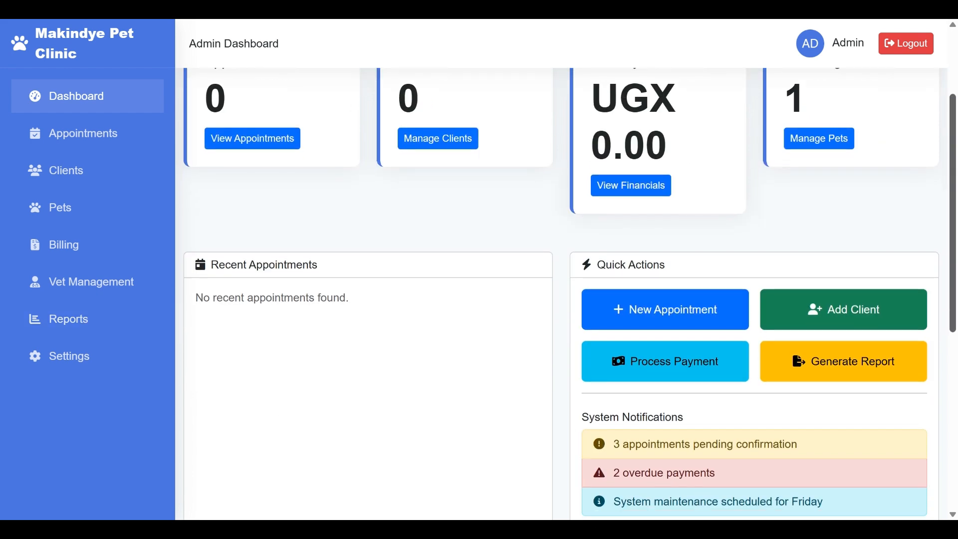
pyautogui.moveTo(953, 222); pyautogui.dragTo(954, 224)
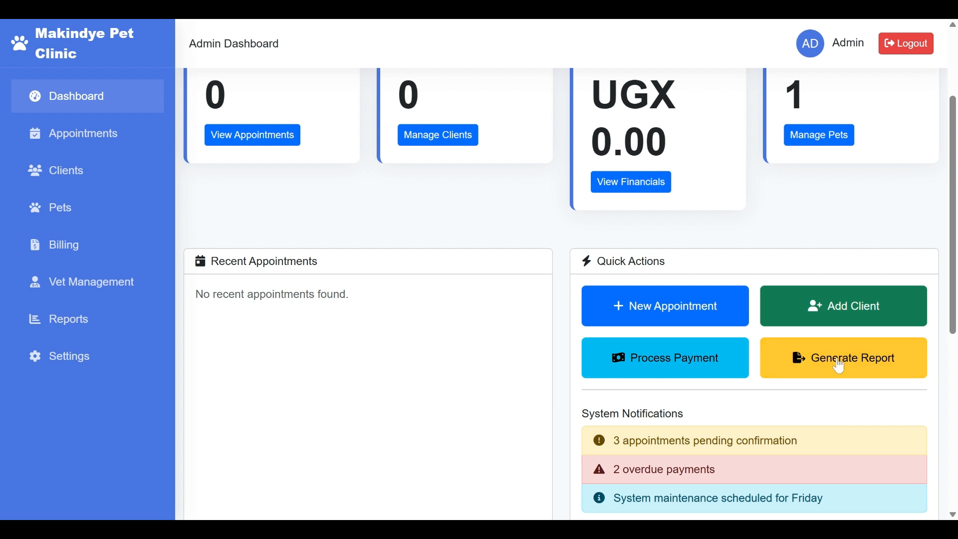
pyautogui.click(851, 353)
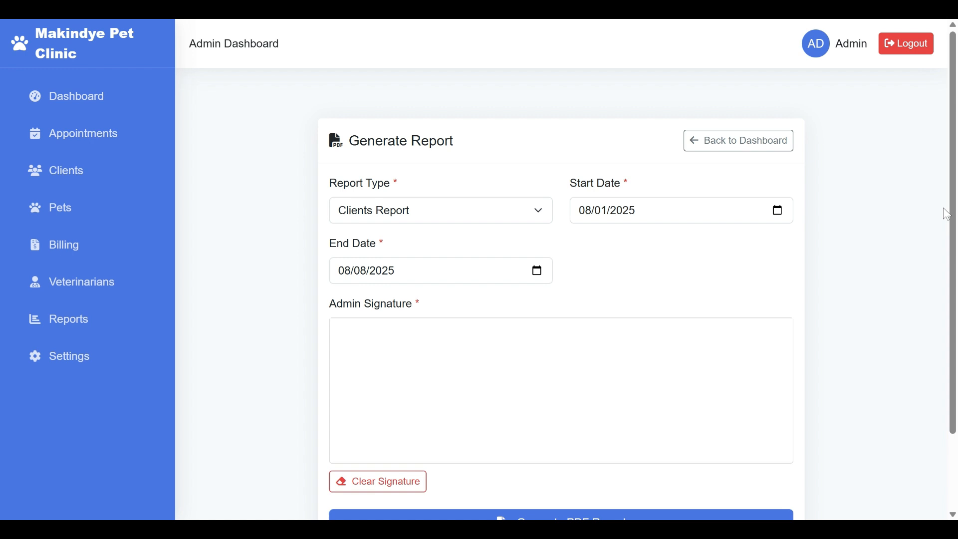
# - Generate a signed Appointments Report PDF, then sign out of the admin account
pyautogui.scroll(-1, 954, 244)
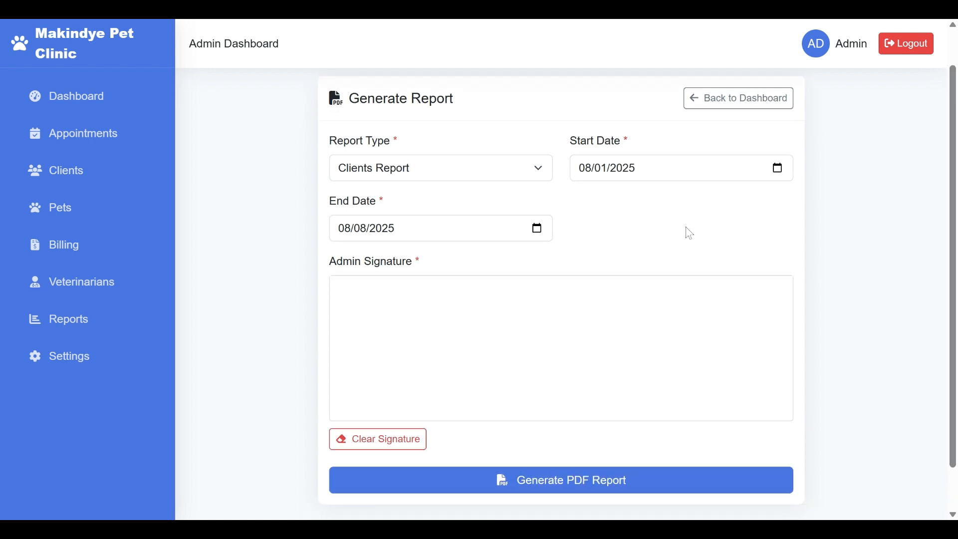
pyautogui.click(500, 179)
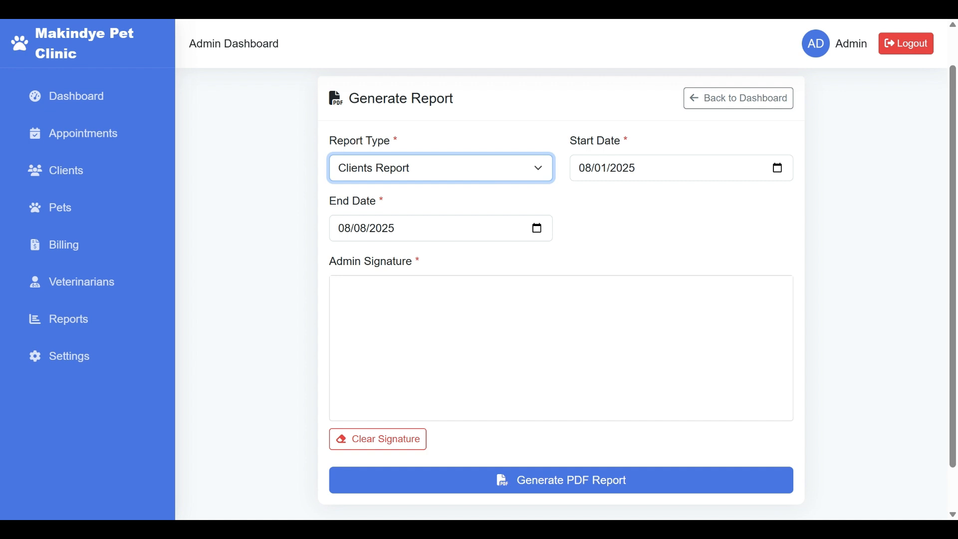
pyautogui.press('Down')
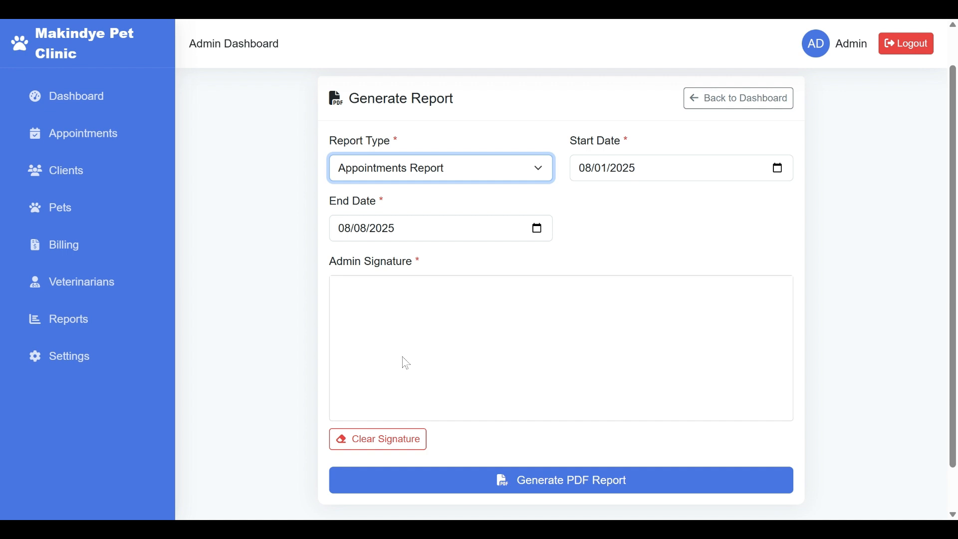
pyautogui.moveTo(392, 353)
pyautogui.mouseDown()
pyautogui.moveTo(441, 335)
pyautogui.moveTo(496, 335)
pyautogui.moveTo(479, 376)
pyautogui.moveTo(449, 305)
pyautogui.moveTo(480, 344)
pyautogui.moveTo(483, 293)
pyautogui.moveTo(477, 341)
pyautogui.mouseUp()
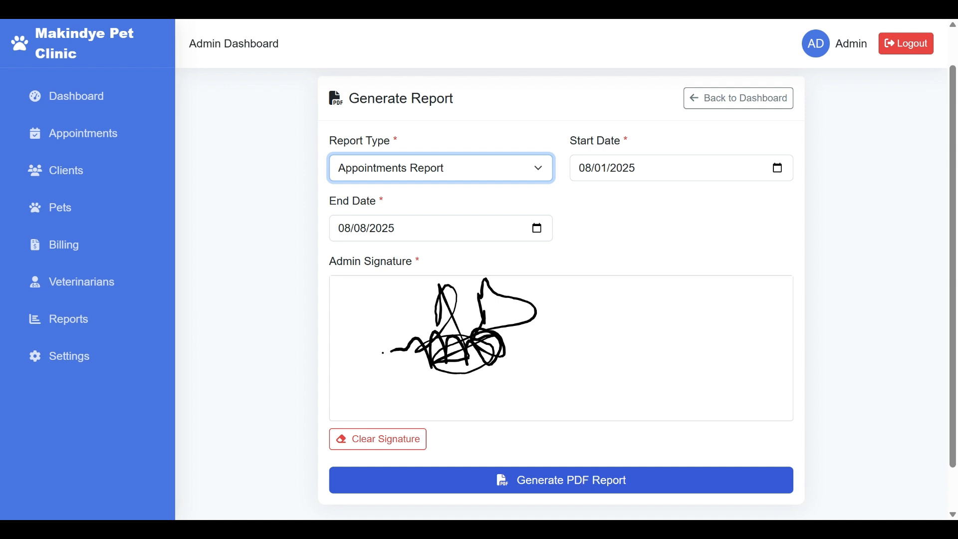
pyautogui.click(582, 483)
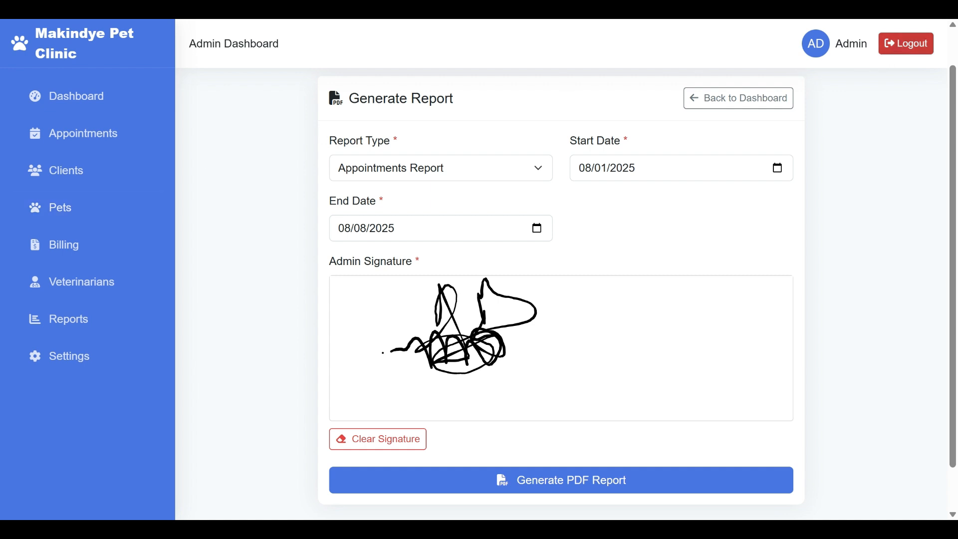
pyautogui.click(898, 46)
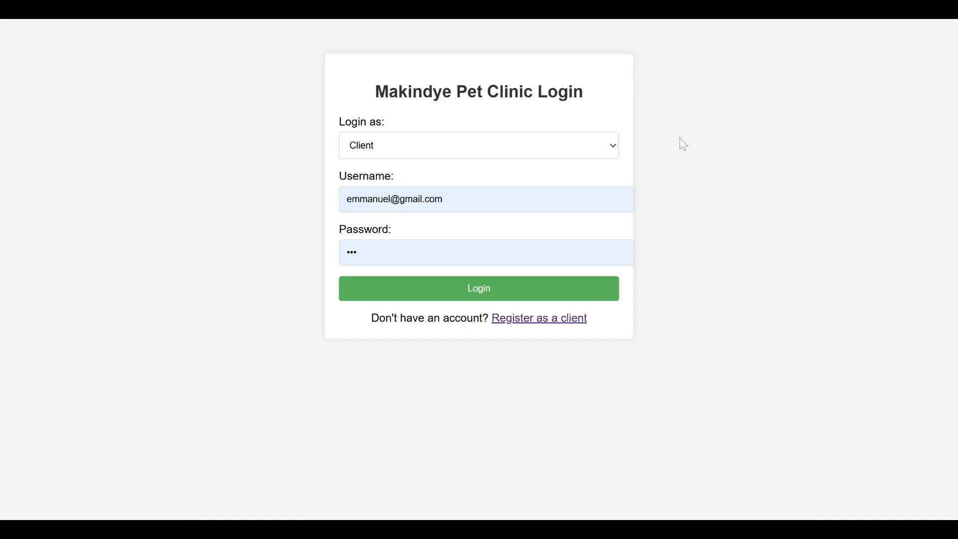
# - Replace the prefilled username and autofilled password with the client's own credentials and log in
pyautogui.moveTo(499, 200); pyautogui.dragTo(258, 229)
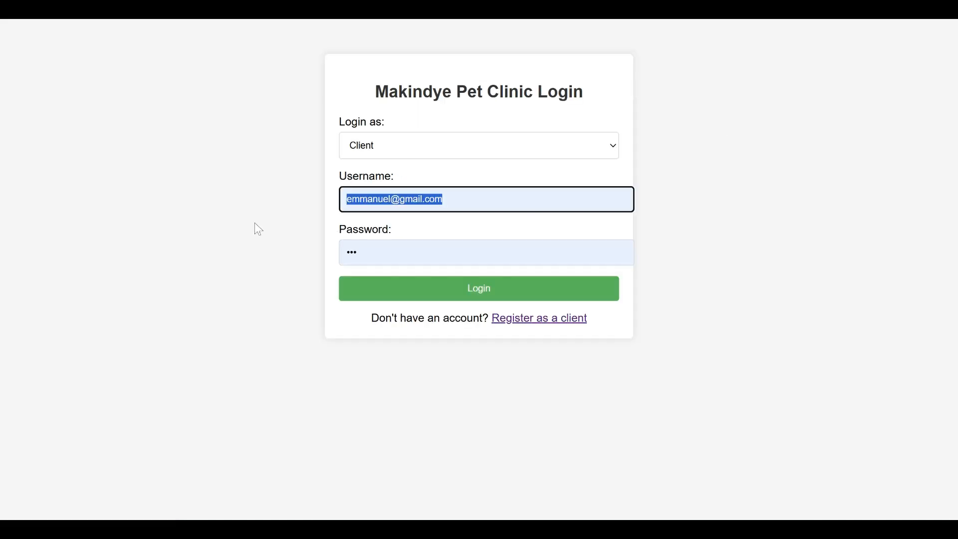
pyautogui.press('BackSpace')
pyautogui.write('emma')
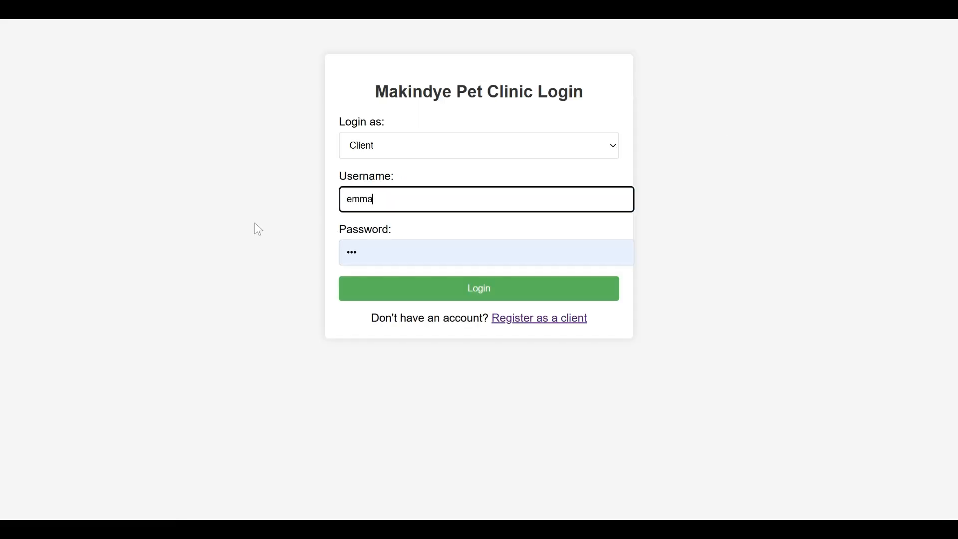
pyautogui.press('Tab')
pyautogui.hotkey('ctrl', 'a')
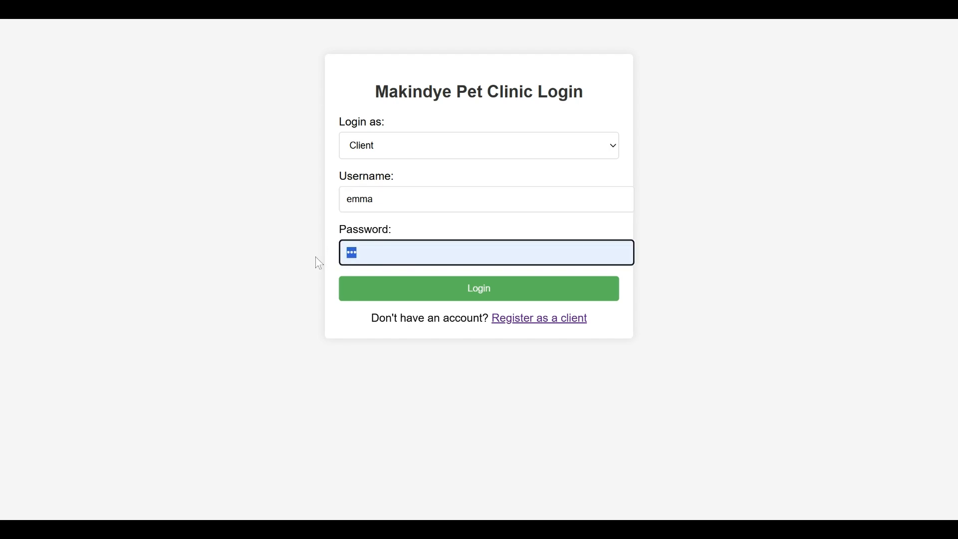
pyautogui.press('BackSpace')
pyautogui.write('••••••••')
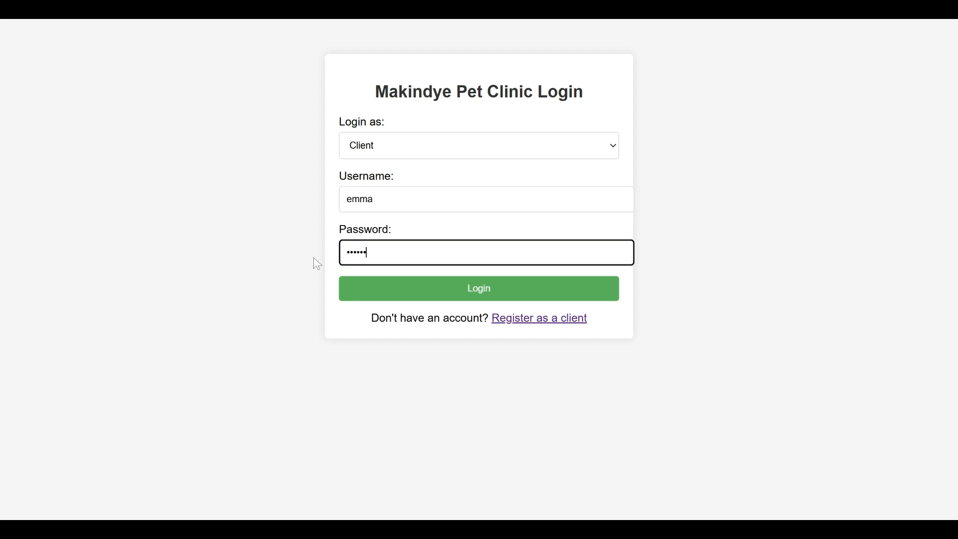
pyautogui.click(367, 281)
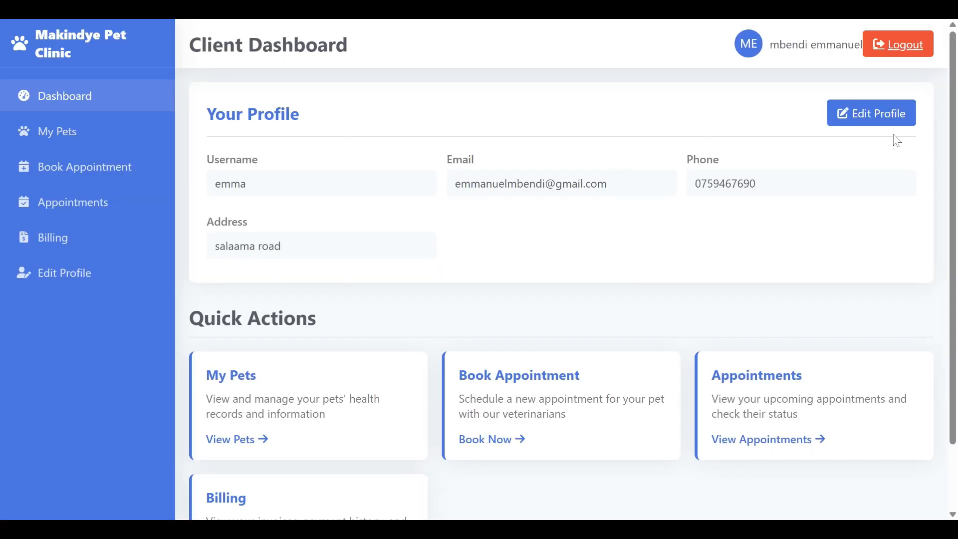
# - Scroll the Client Dashboard, then open My Pets to see chouby, the 1-year-old male dog
pyautogui.moveTo(955, 129); pyautogui.dragTo(955, 191)
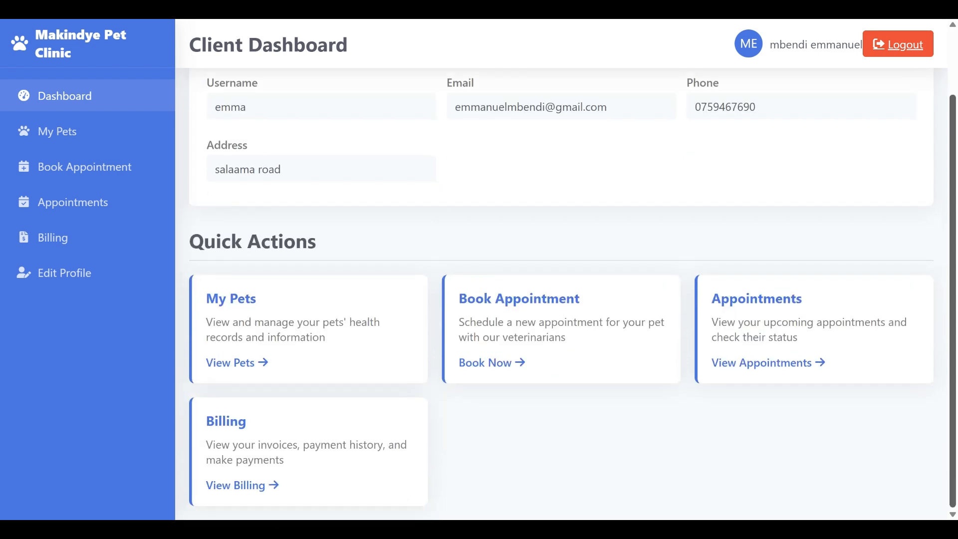
pyautogui.scroll(2, 940, 53)
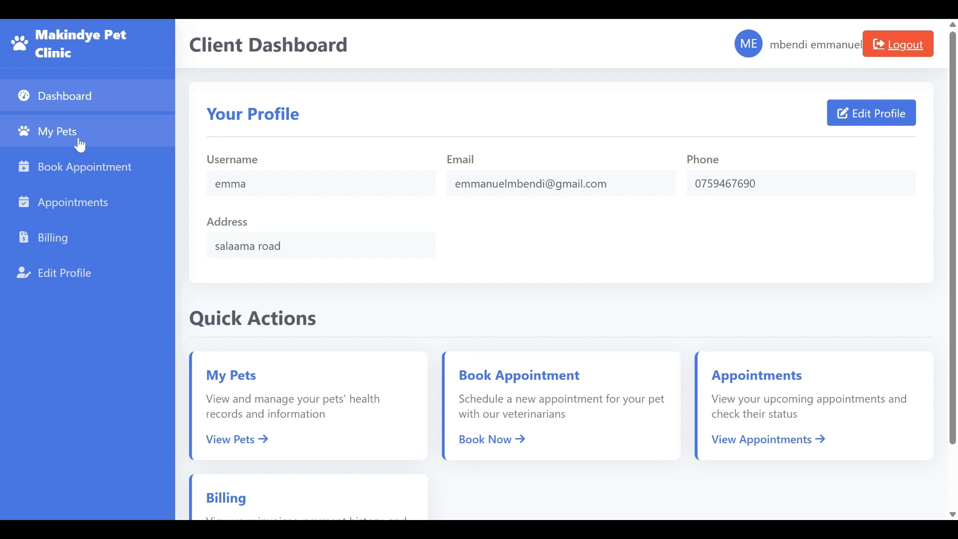
pyautogui.click(58, 131)
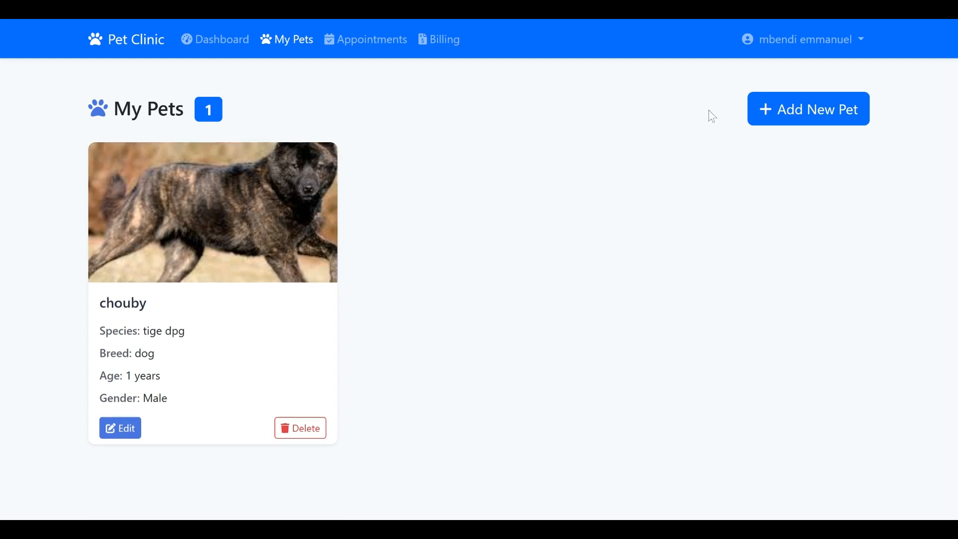
# - View the booking form and appointments list, highlighting chouby's Not assigned vet, then open Billing
pyautogui.click(202, 50)
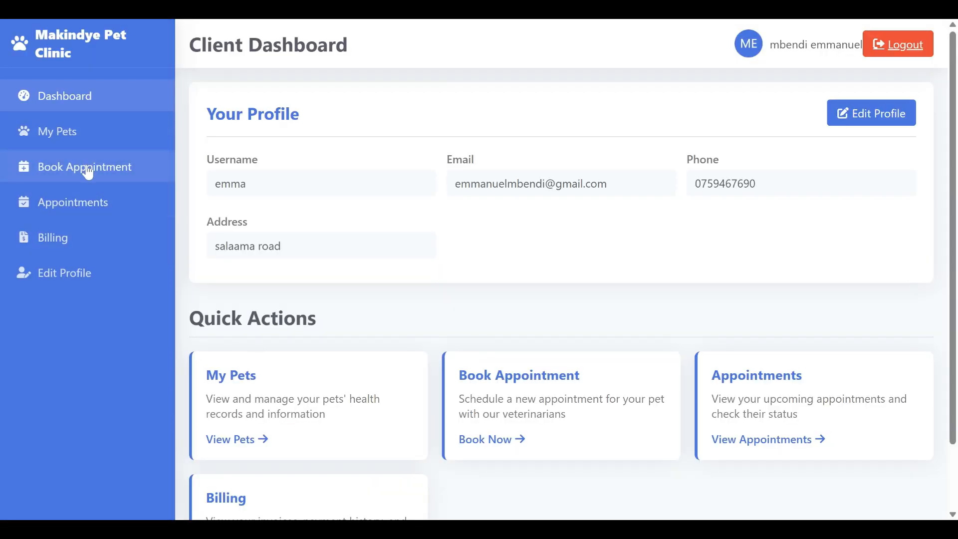
pyautogui.click(88, 174)
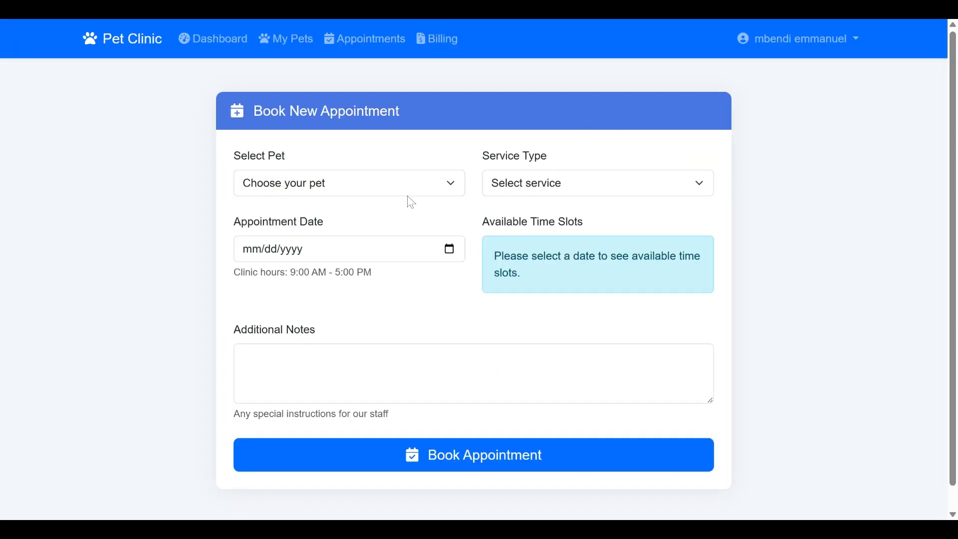
pyautogui.click(383, 50)
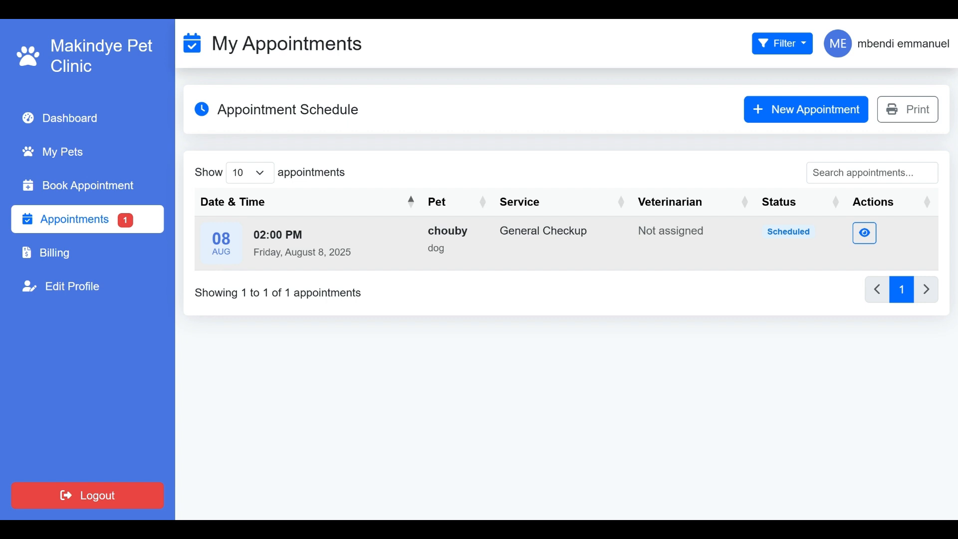
pyautogui.moveTo(703, 230); pyautogui.dragTo(638, 231)
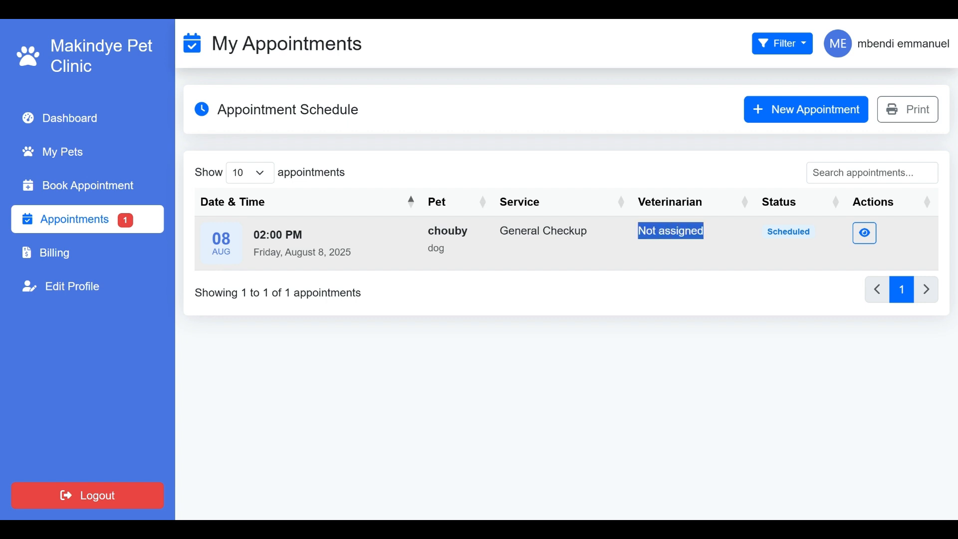
pyautogui.click(107, 259)
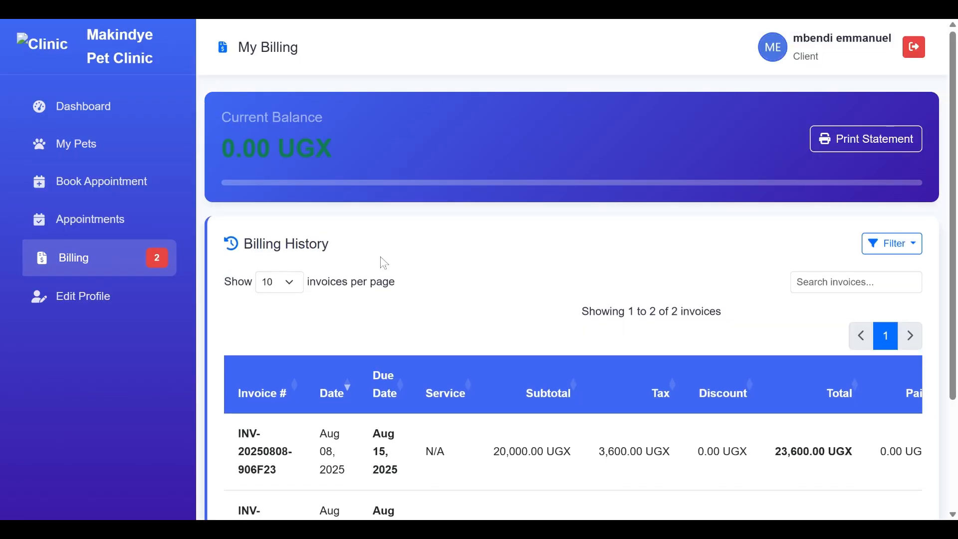
# - Scroll and pan through the two draft invoices in Billing History, then open Edit Profile
pyautogui.scroll(-1, 384, 263)
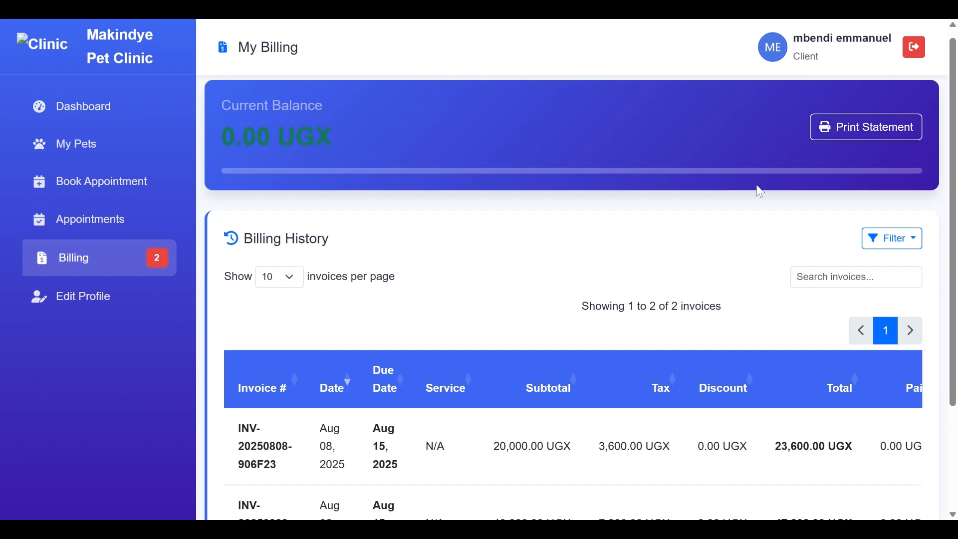
pyautogui.scroll(-3, 757, 188)
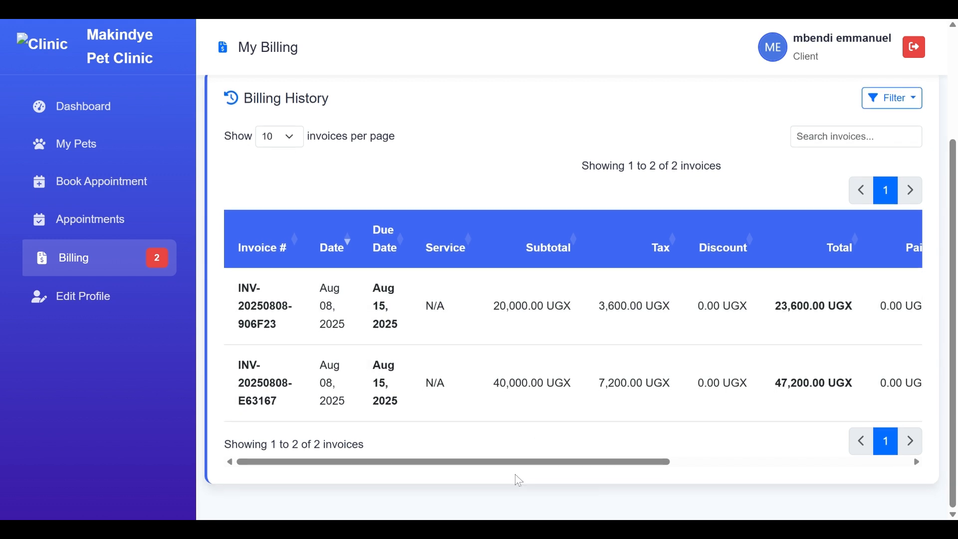
pyautogui.moveTo(509, 473); pyautogui.dragTo(752, 460)
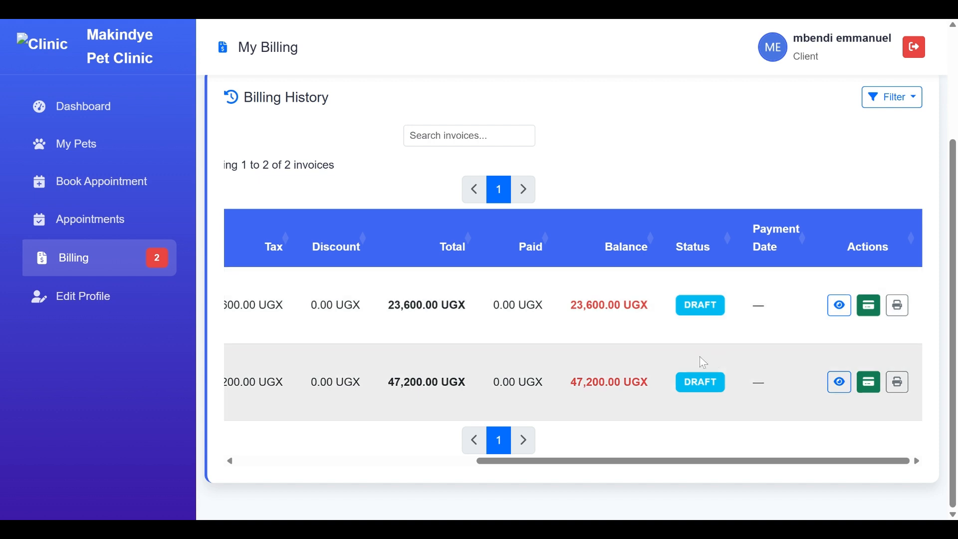
pyautogui.moveTo(666, 463); pyautogui.dragTo(434, 462)
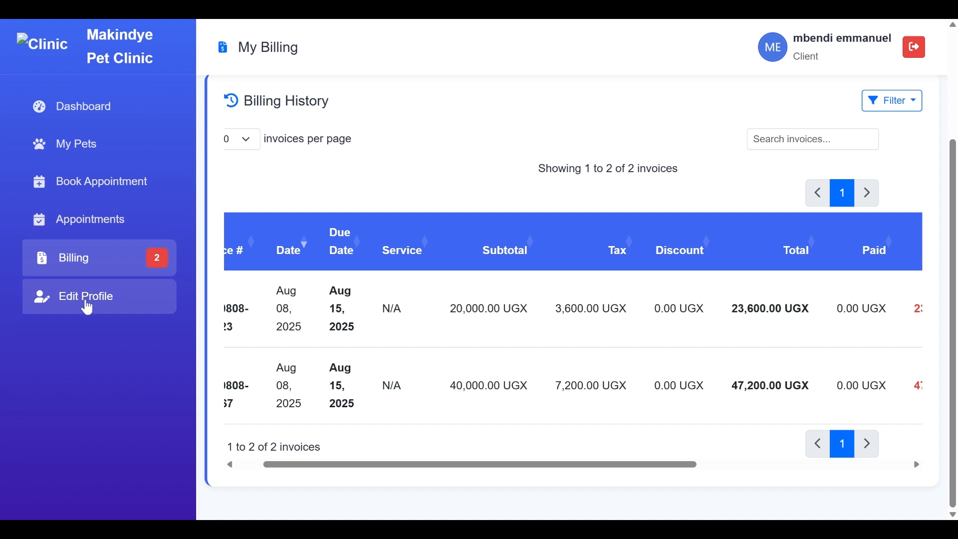
pyautogui.click(88, 308)
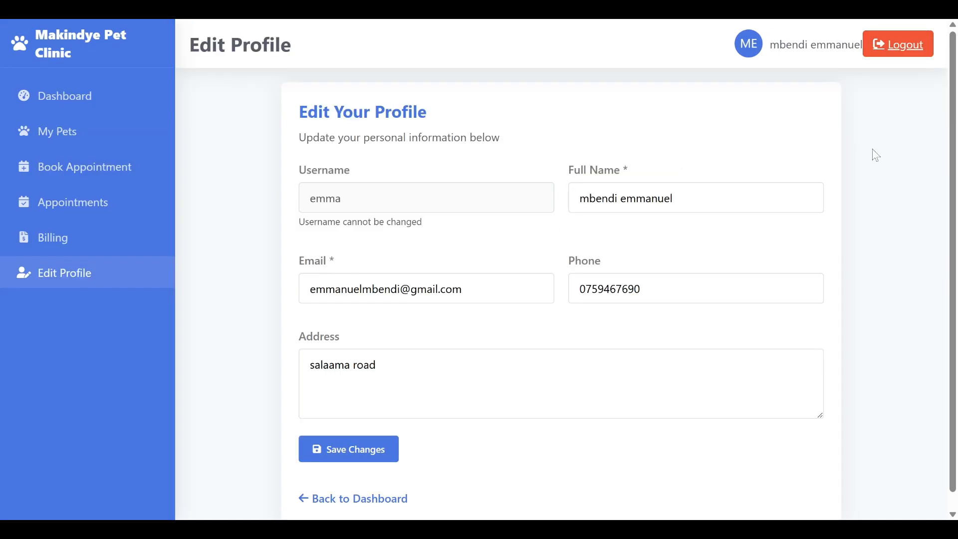
# - Scroll the Edit Profile form without changes, go Back to Dashboard, and scroll through it
pyautogui.scroll(-1, 563, 280)
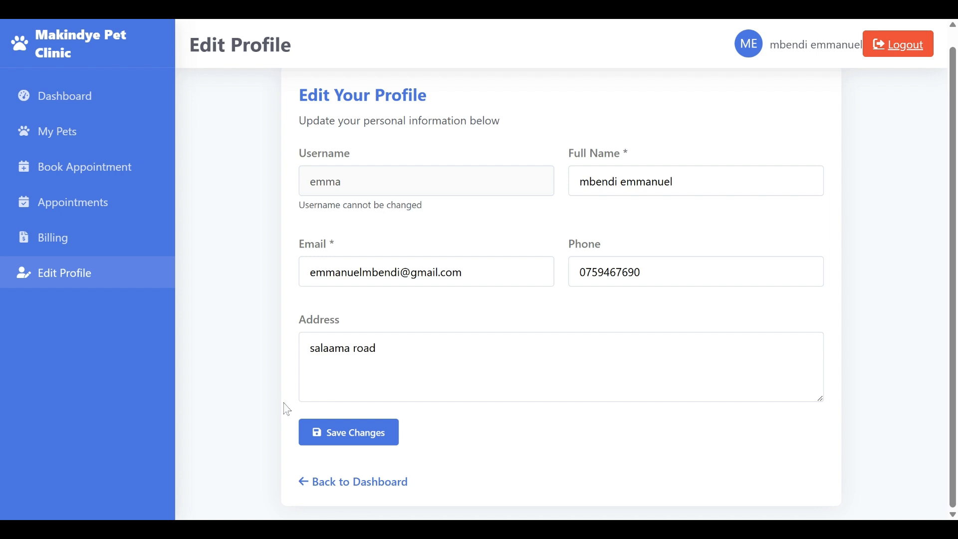
pyautogui.click(70, 96)
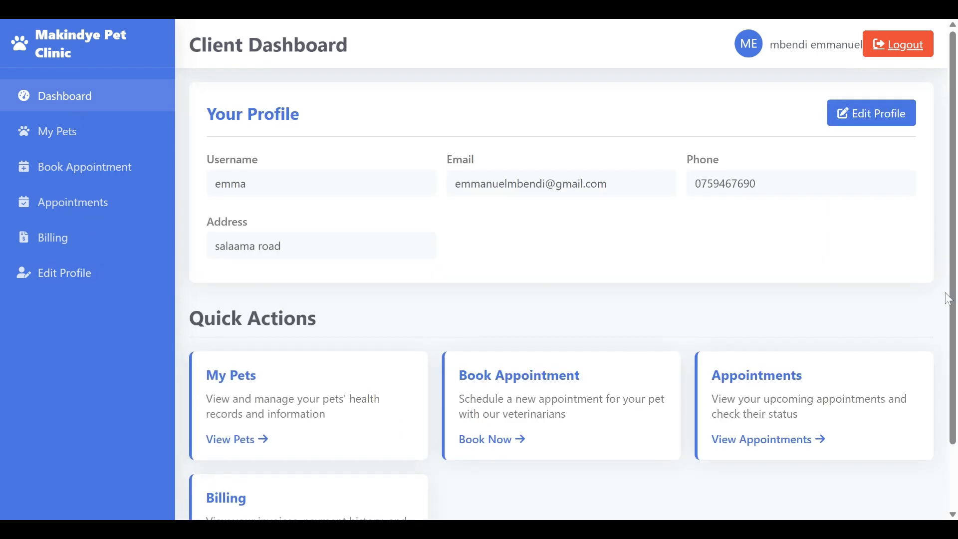
pyautogui.scroll(-1, 953, 419)
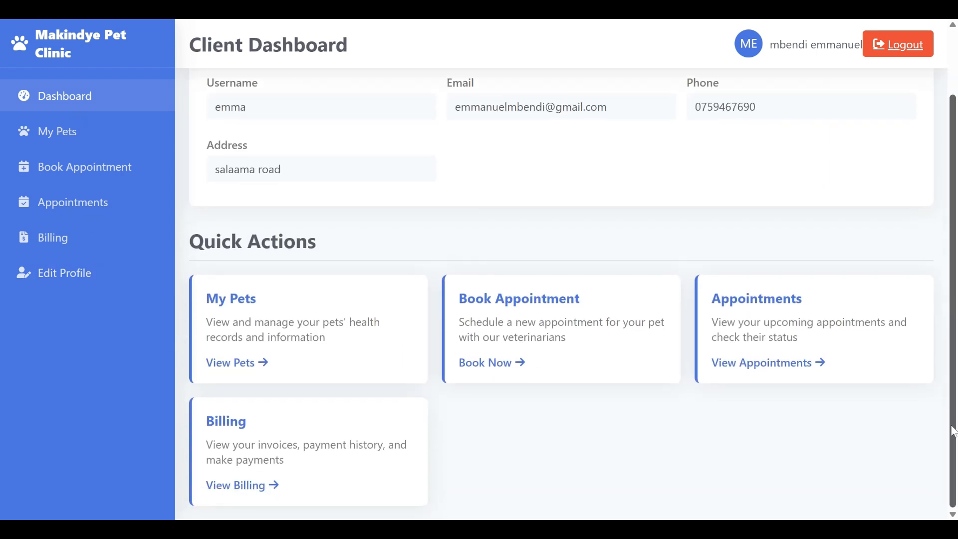
pyautogui.scroll(1, 956, 369)
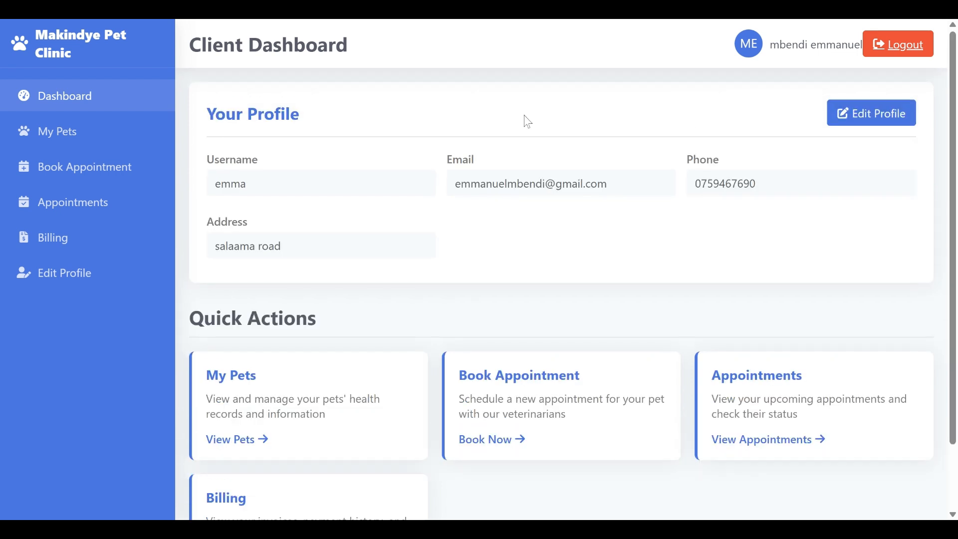